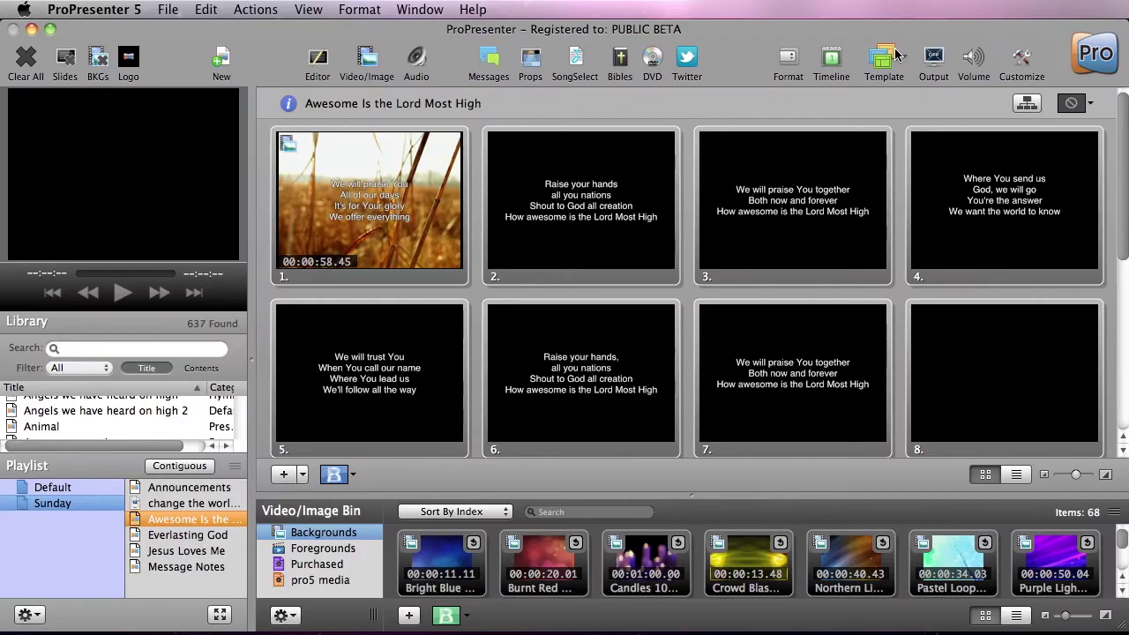
Step: Apply the 4x3 RV Lower Thirds Floral template to all slides and send slides 1 and 2 live
click(897, 60)
mouse_move(897, 80)
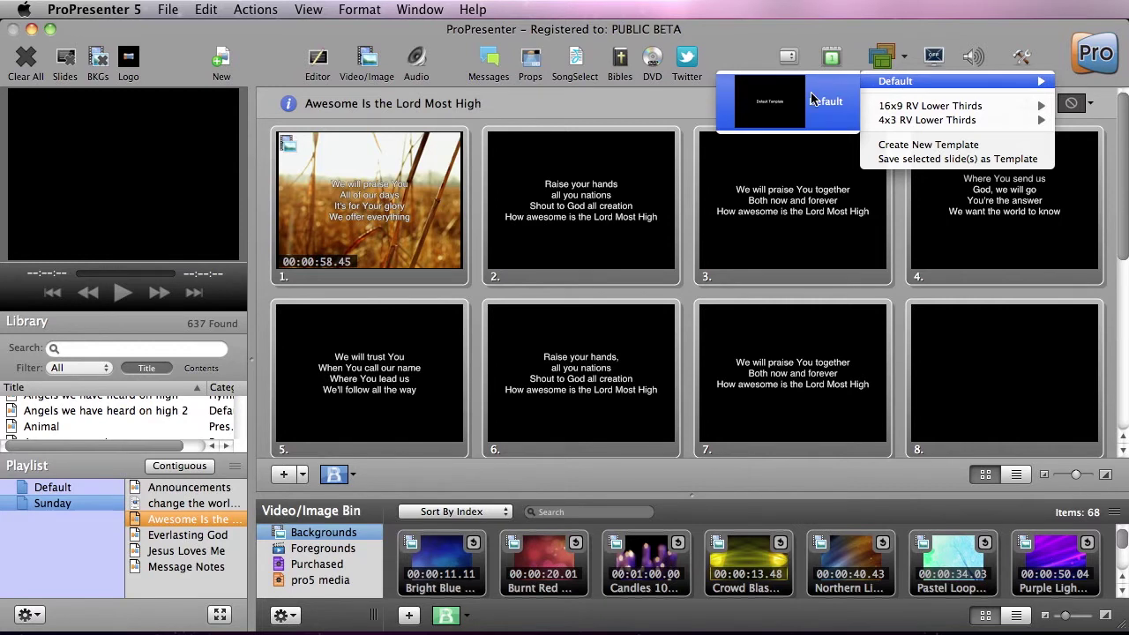
mouse_move(960, 106)
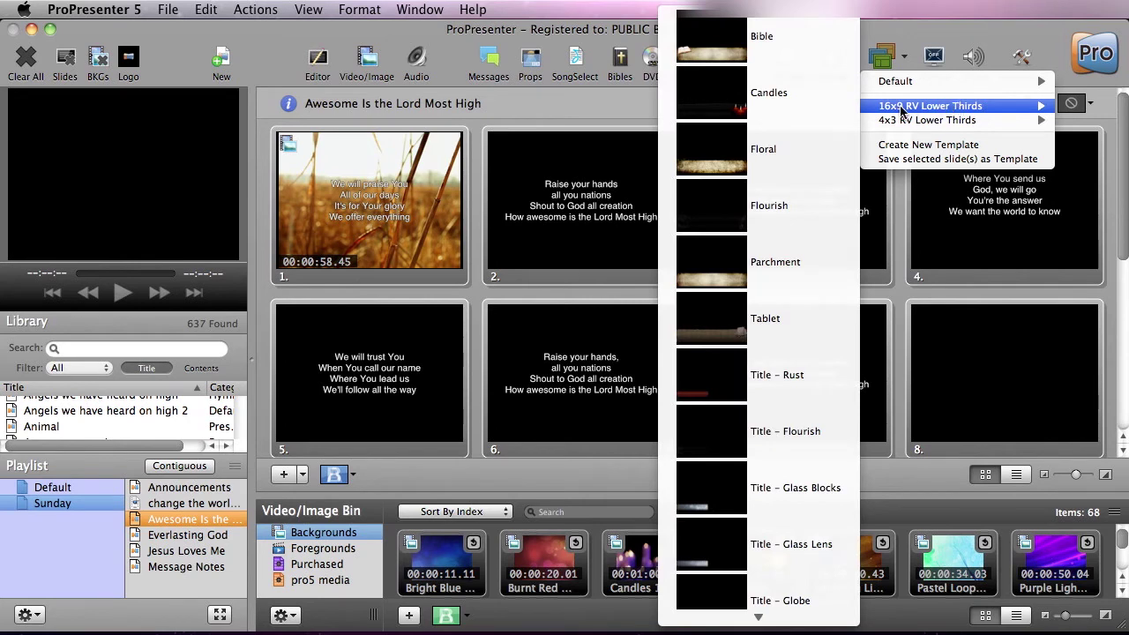
mouse_move(898, 121)
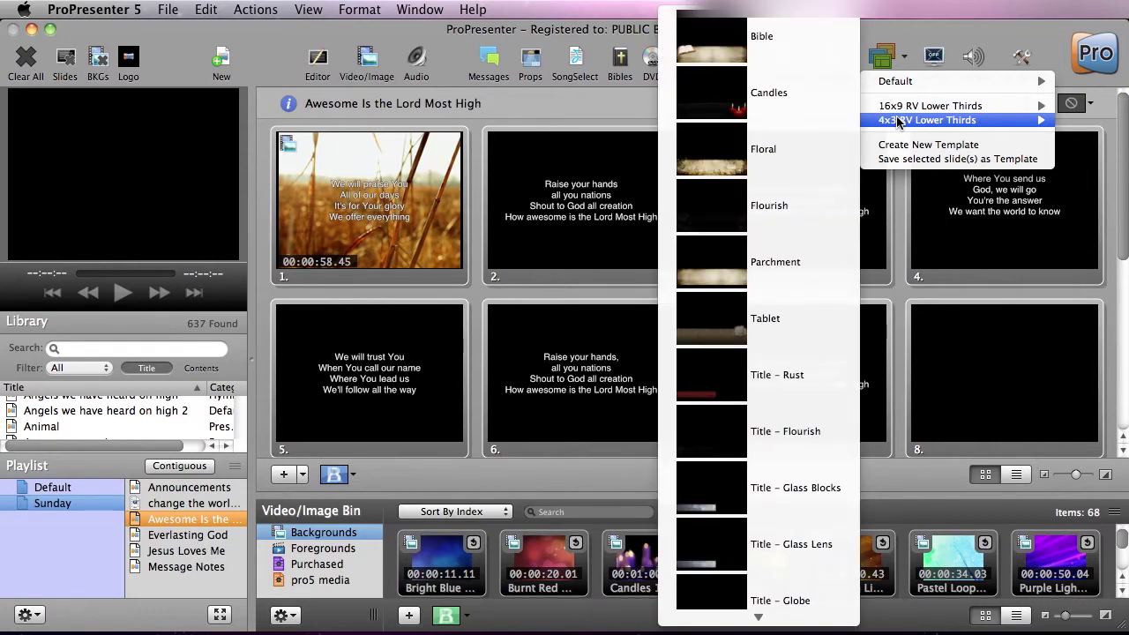
click(739, 154)
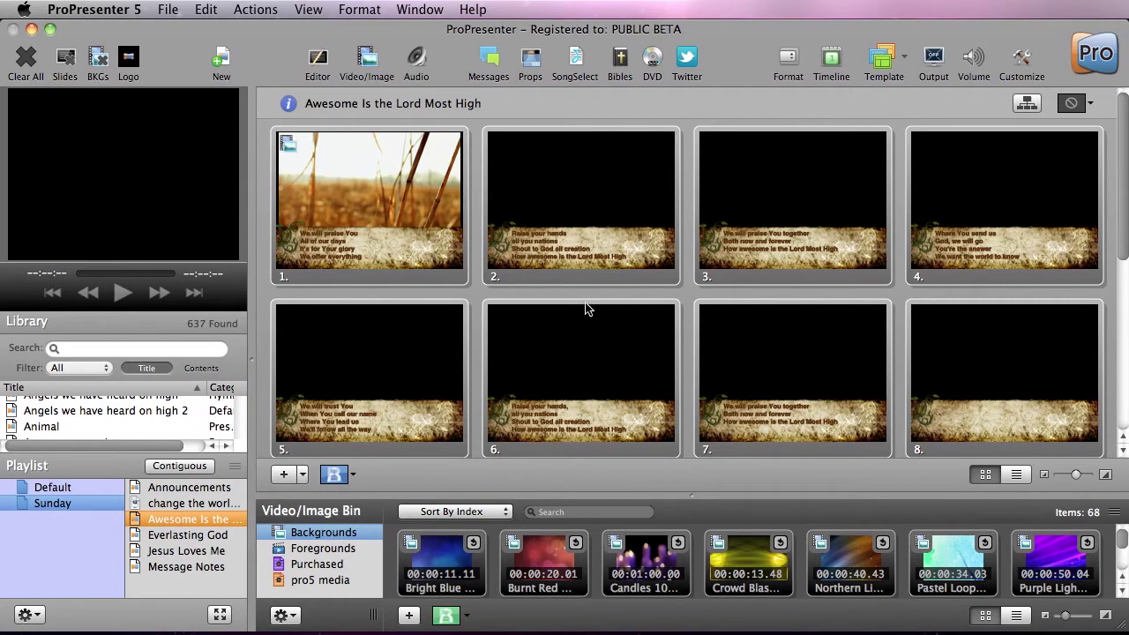
click(398, 228)
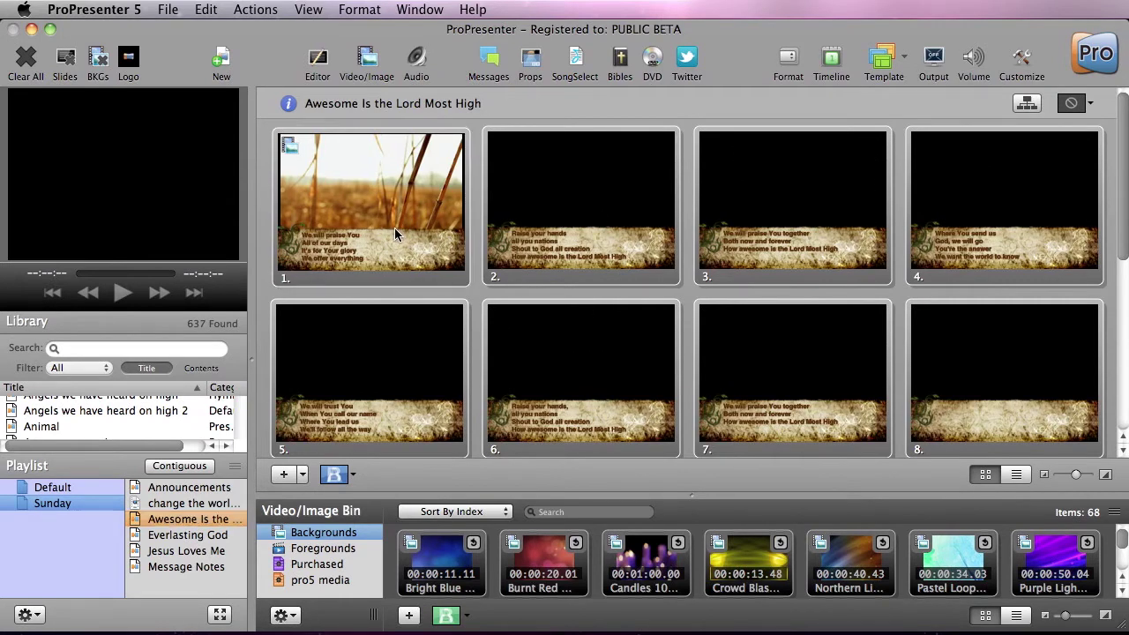
click(577, 229)
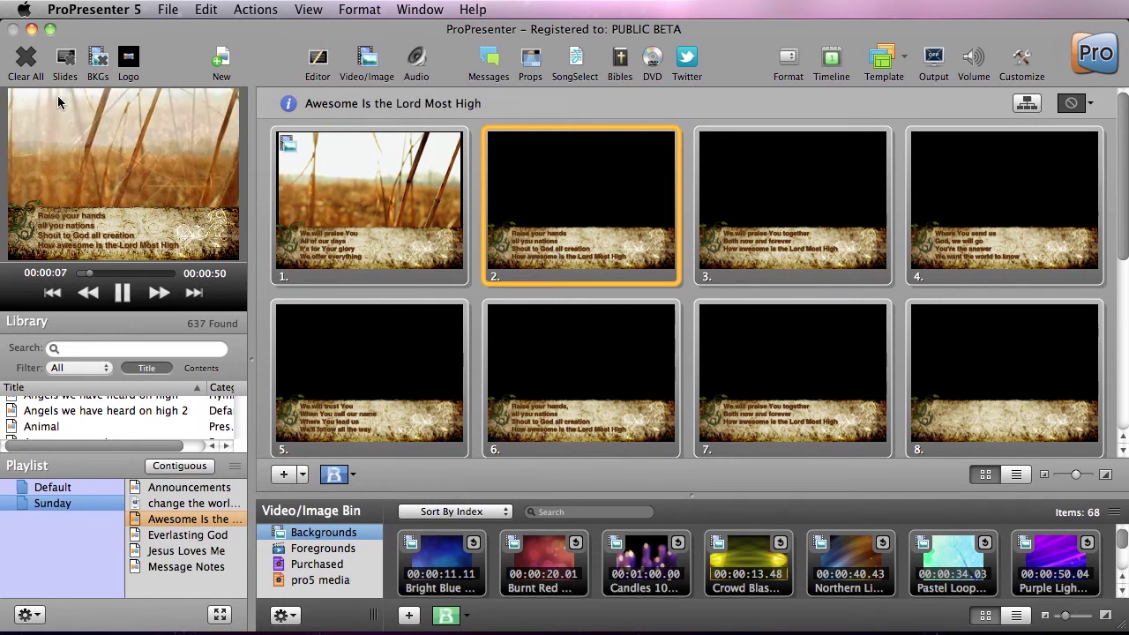
Step: Clear the output and apply the 4x3 RV Lower Thirds Candles template to all slides
click(31, 75)
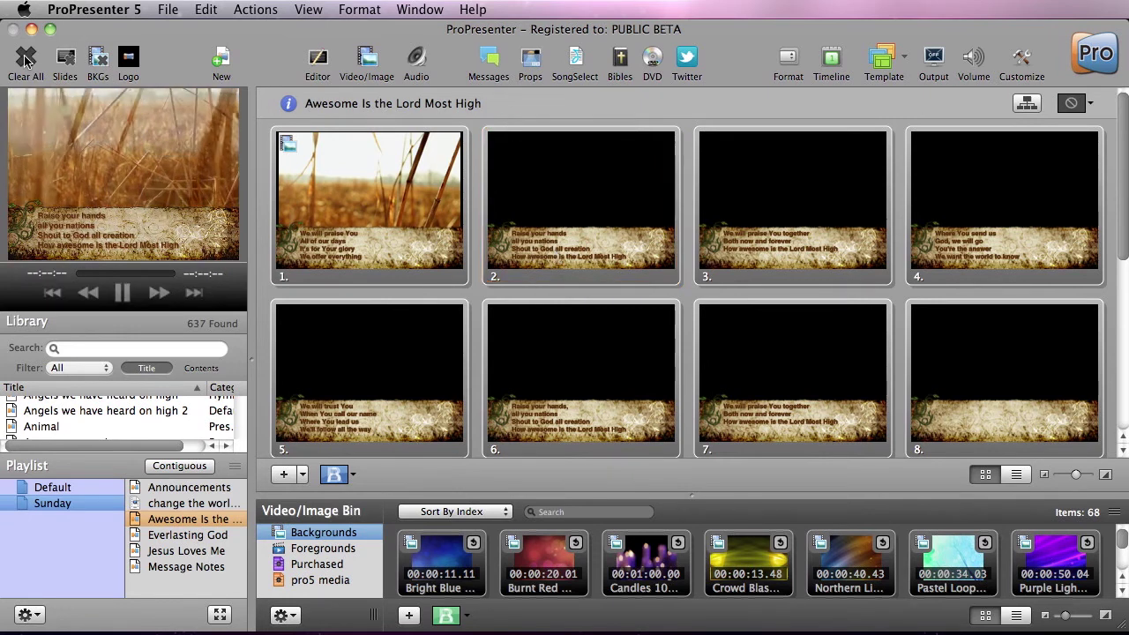
click(904, 61)
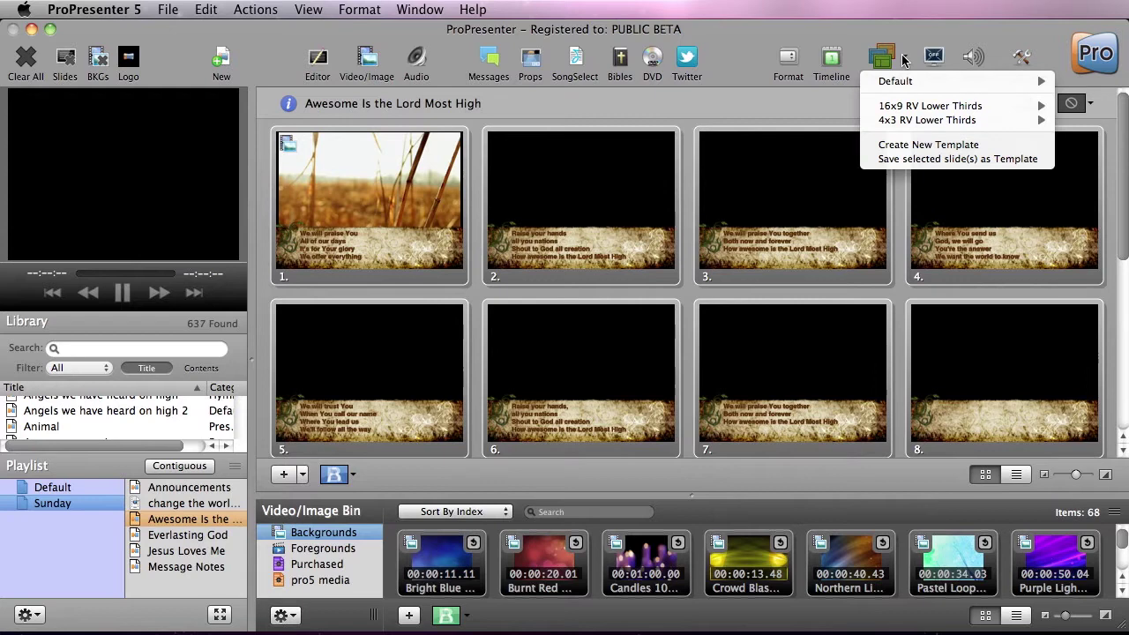
mouse_move(915, 124)
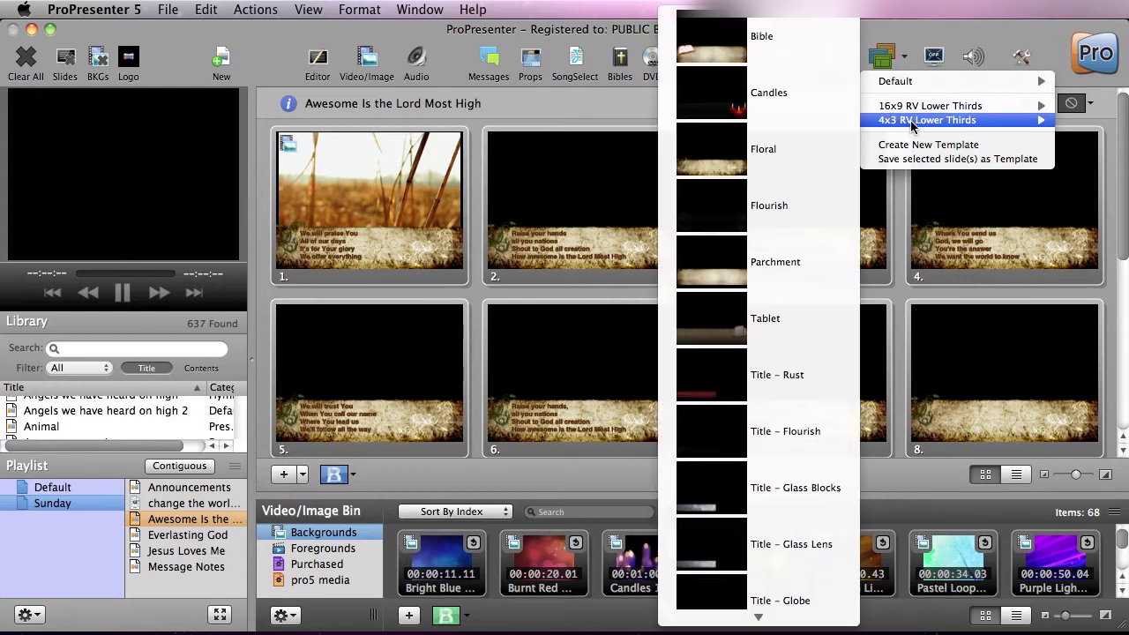
click(722, 120)
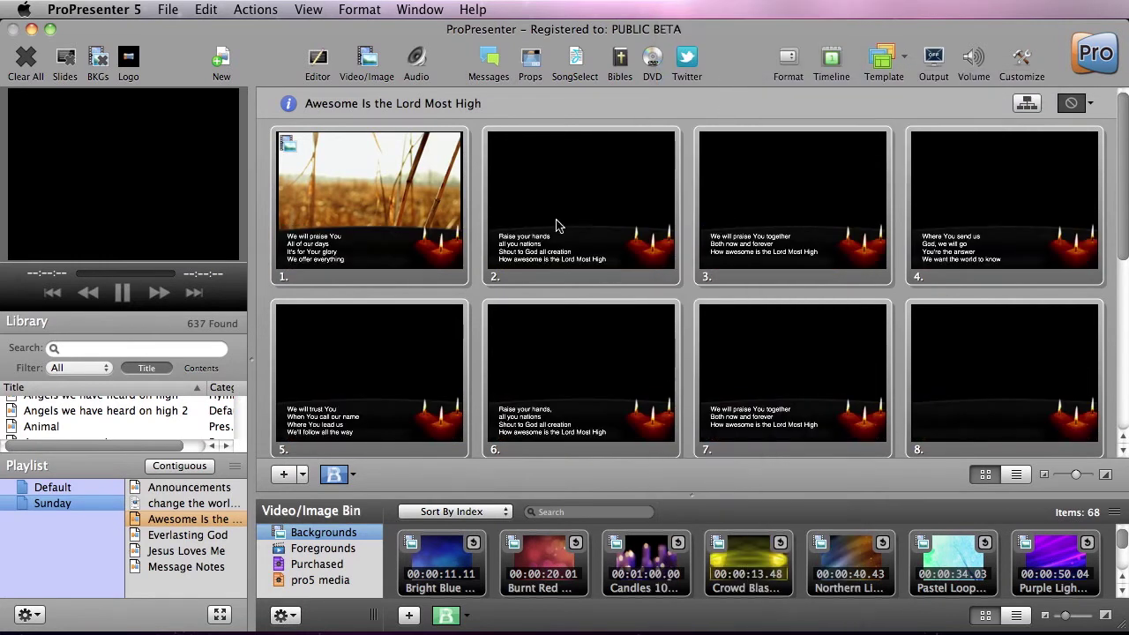
Step: Preview slides 2, 1 and 2 on the output, then clear it
click(551, 248)
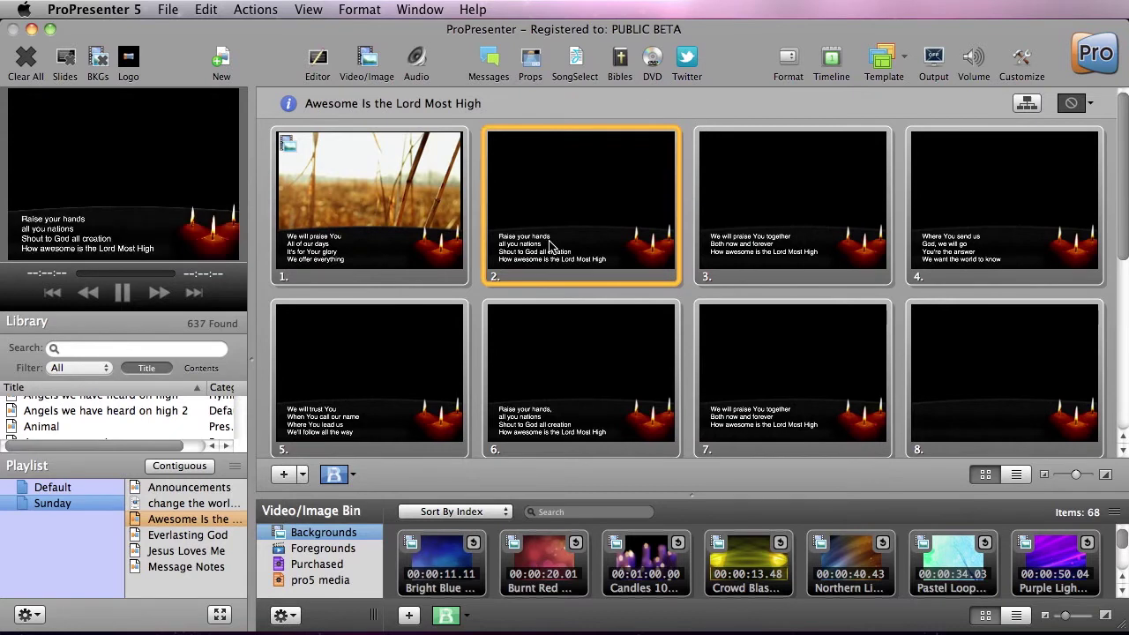
click(393, 185)
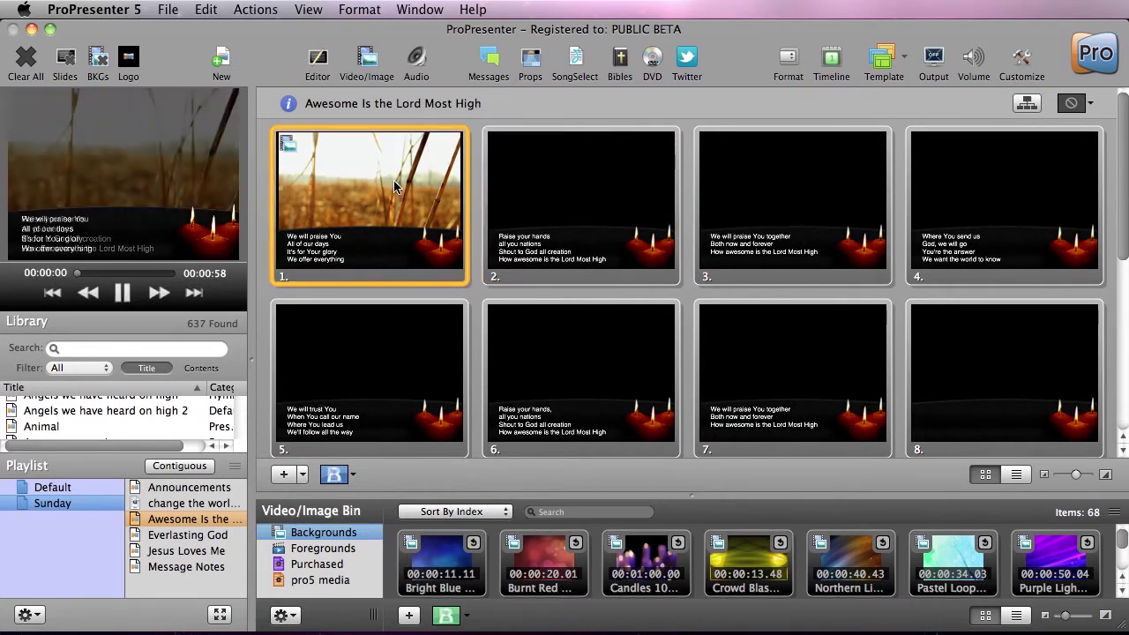
click(561, 254)
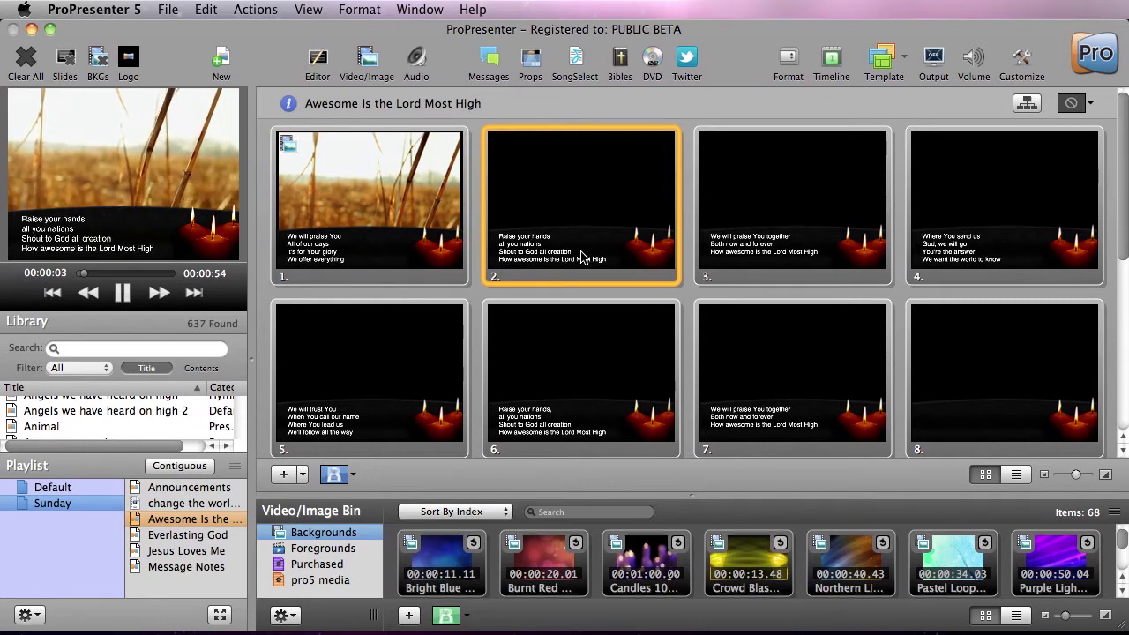
click(24, 66)
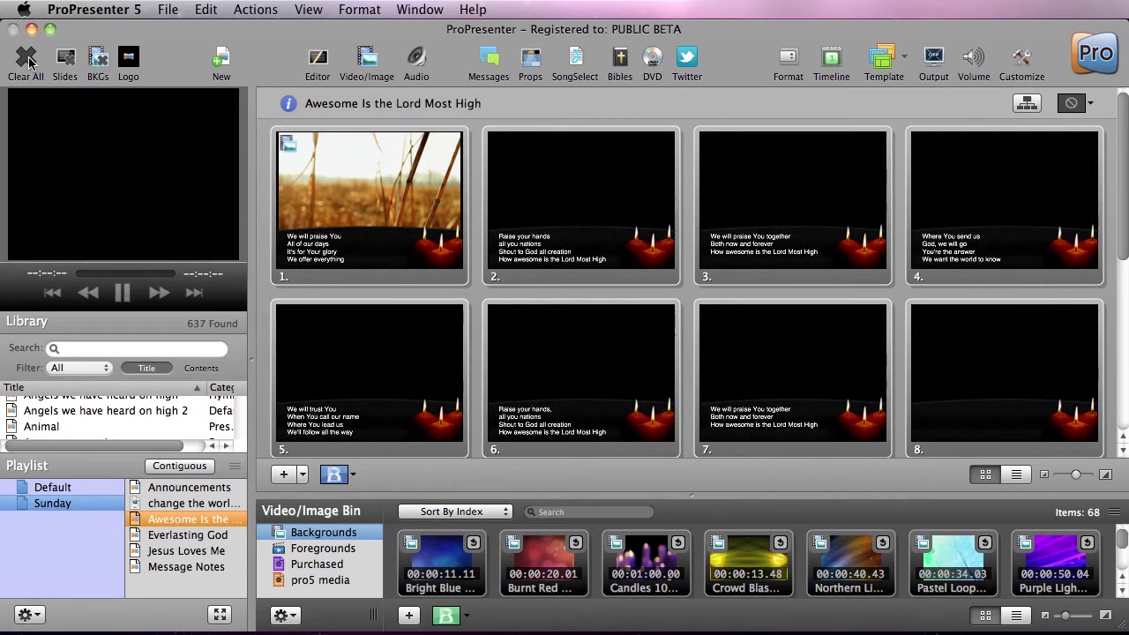
click(903, 59)
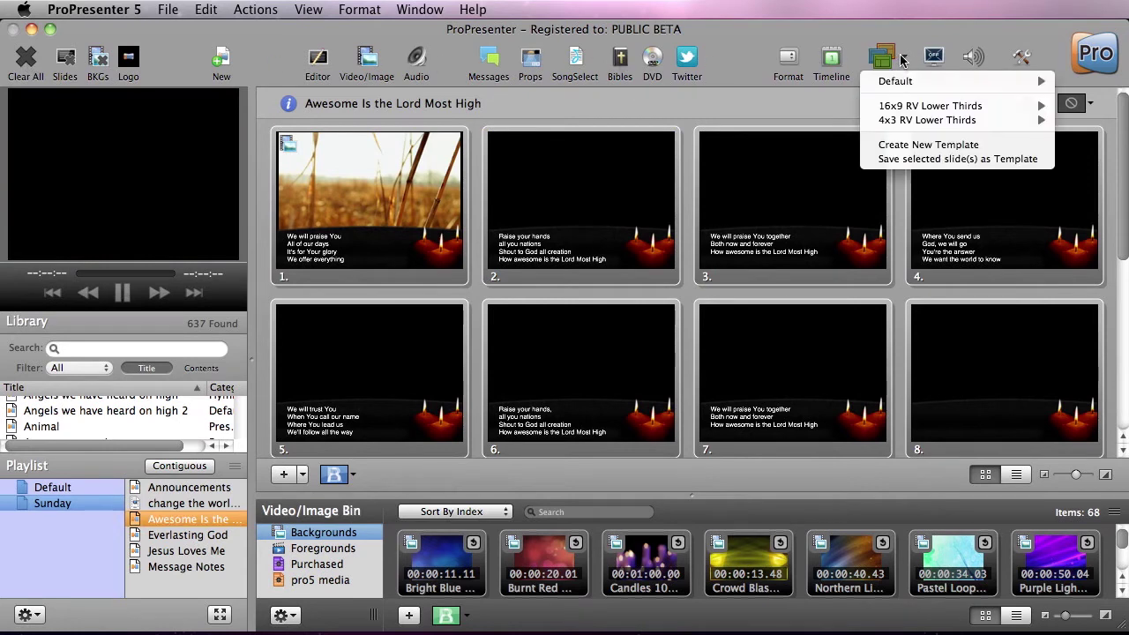
Step: Create a new template and save it as 'Custom'
click(928, 147)
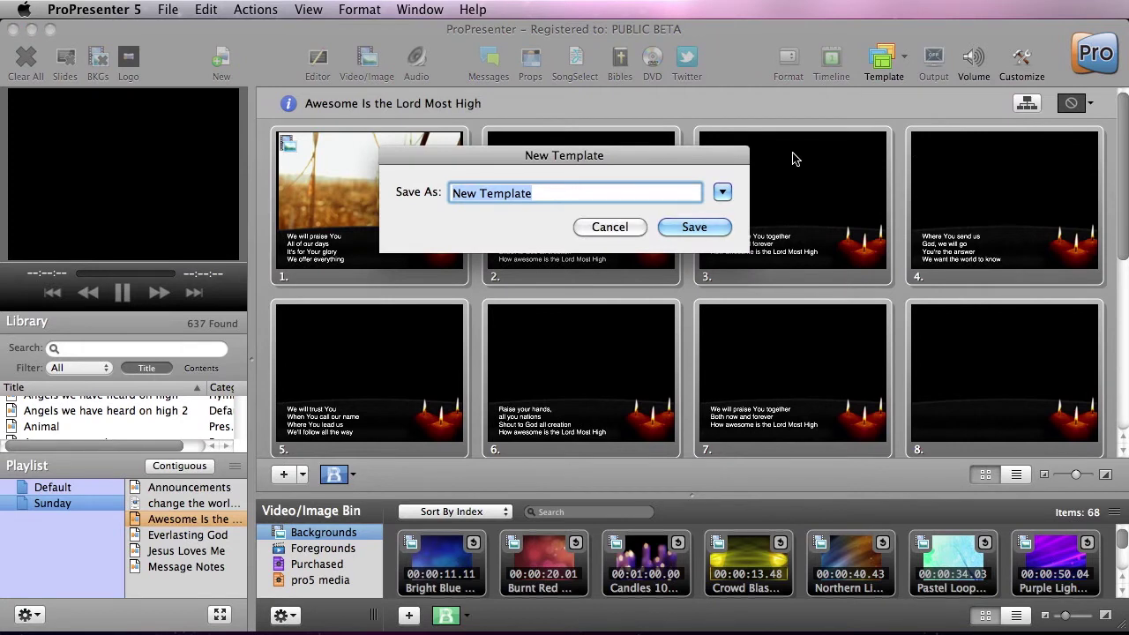
text(Custom)
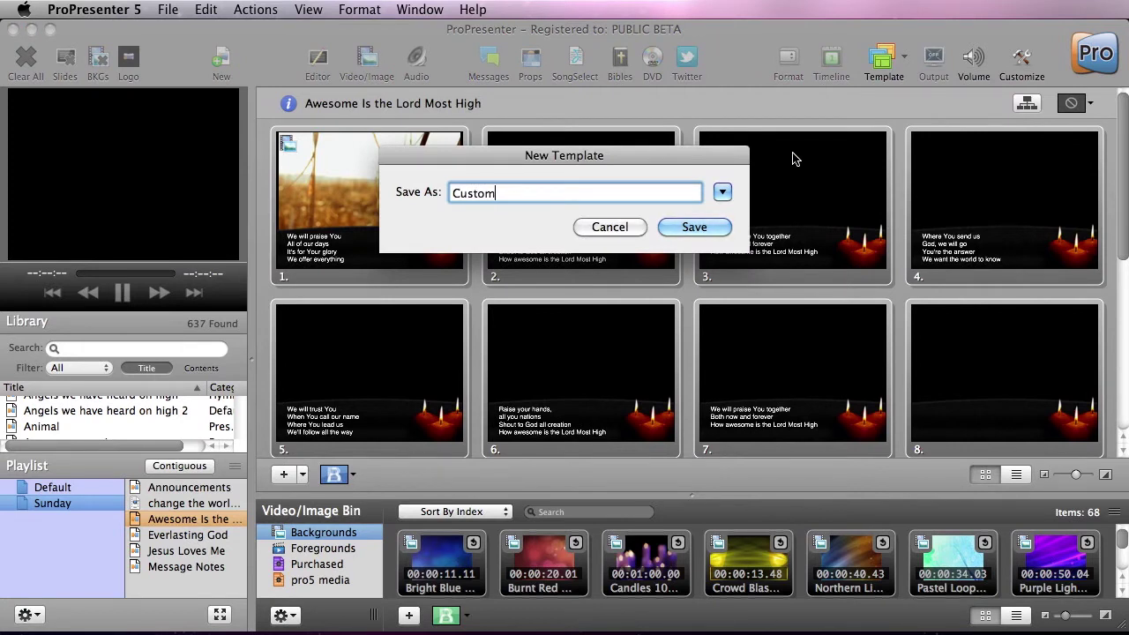
click(697, 228)
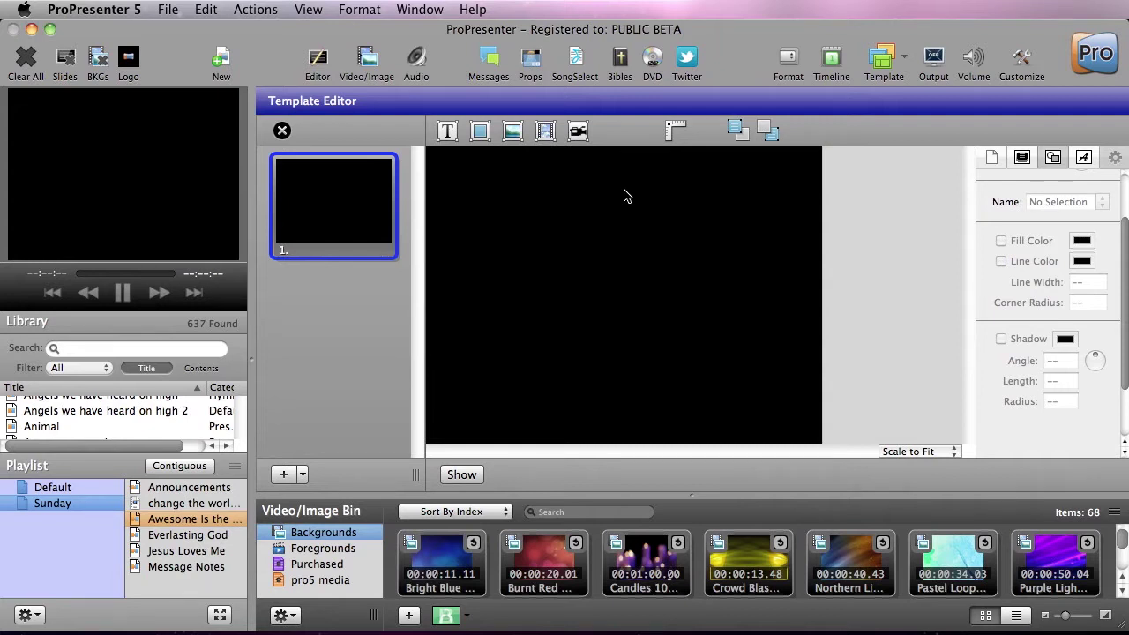
Step: Add a text box to the template slide and enlarge it in all four directions
click(447, 133)
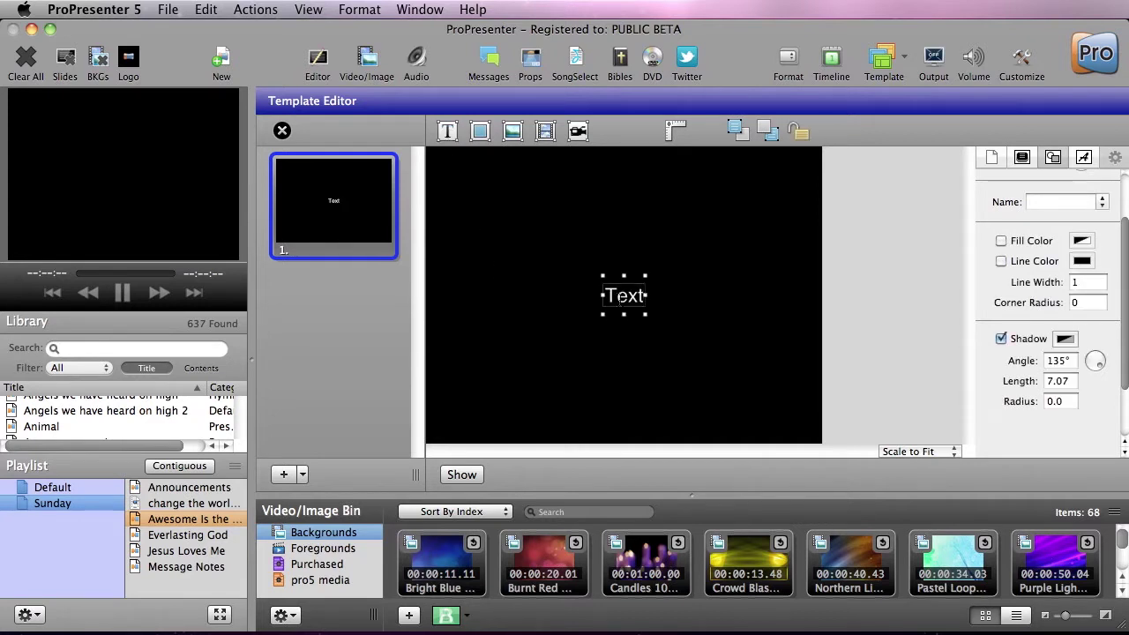
drag(602, 298, 436, 304)
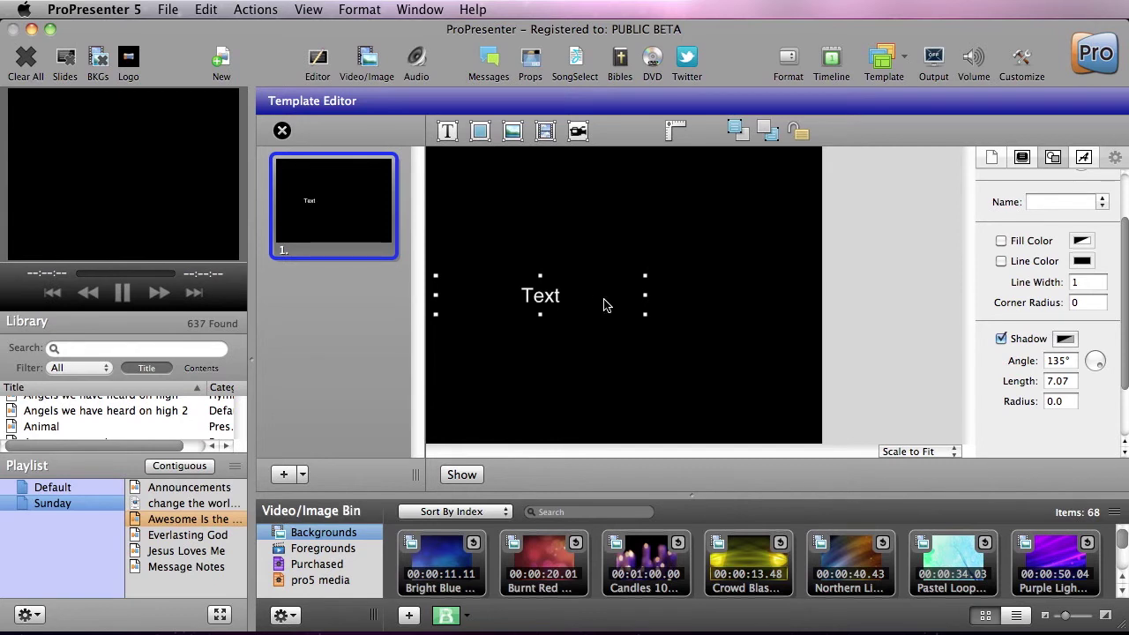
drag(647, 296, 809, 298)
drag(622, 276, 622, 199)
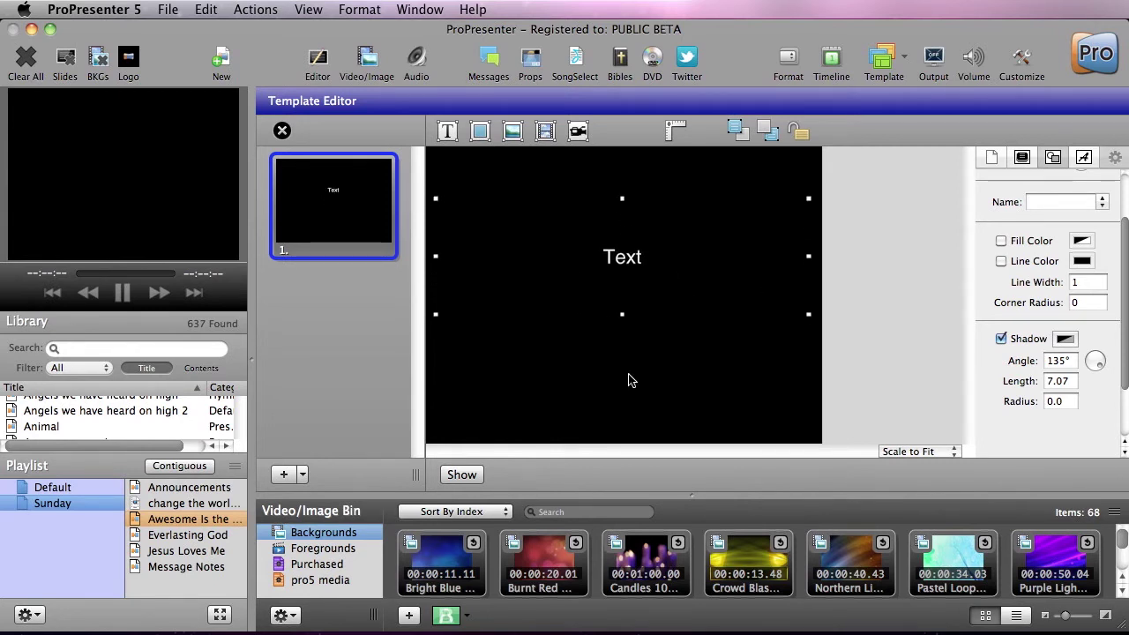
drag(623, 317, 623, 409)
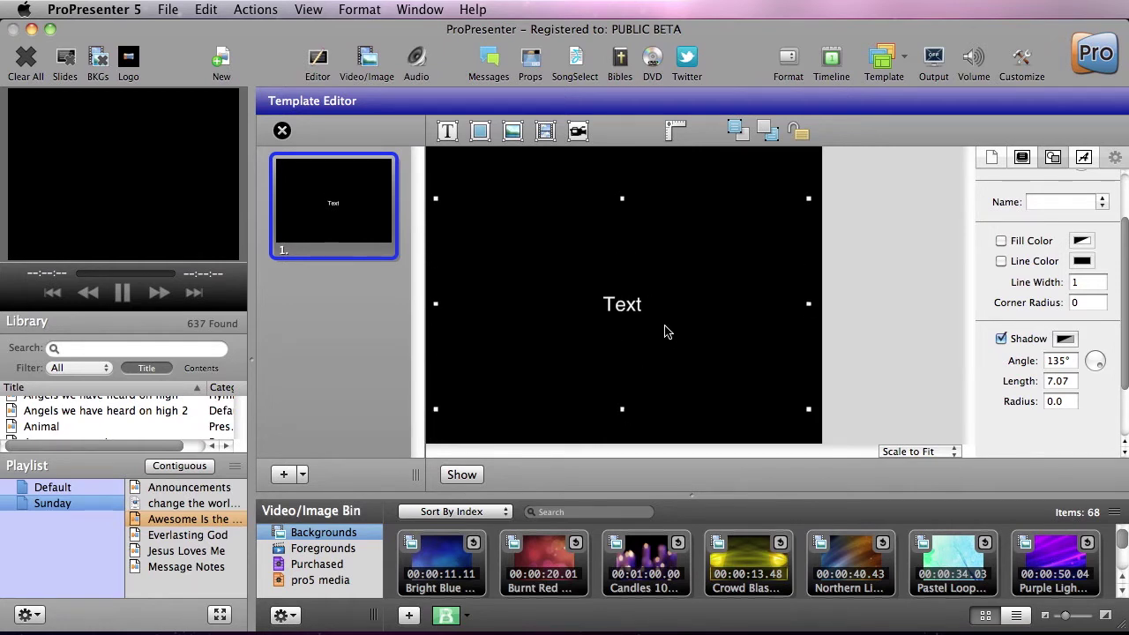
Step: Top-align the text and set its size to 54
click(1085, 157)
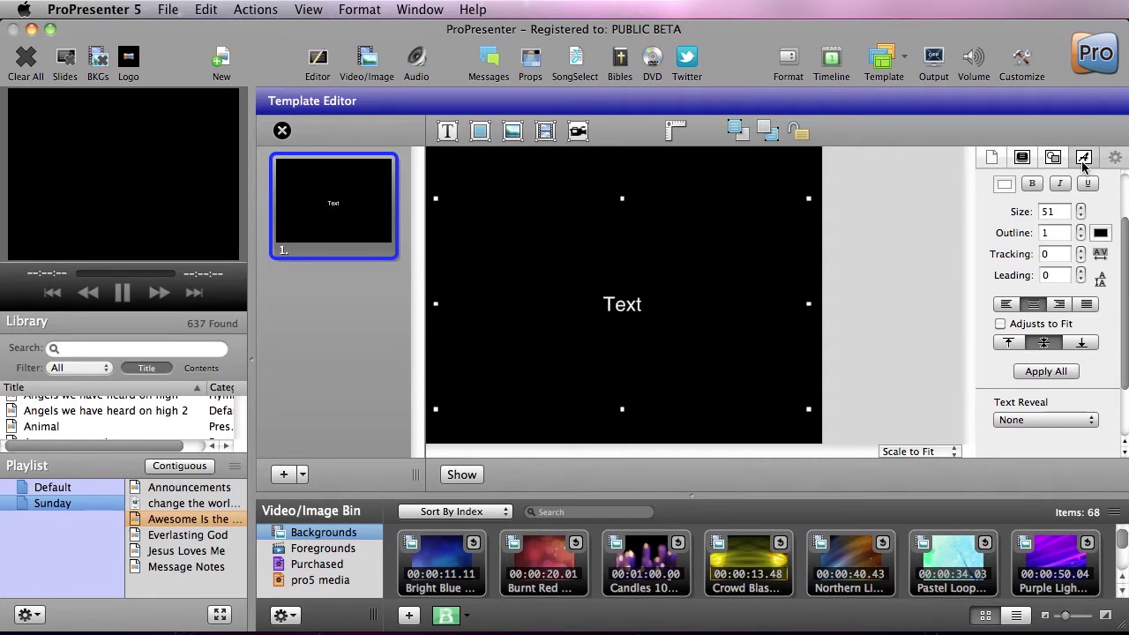
click(1009, 344)
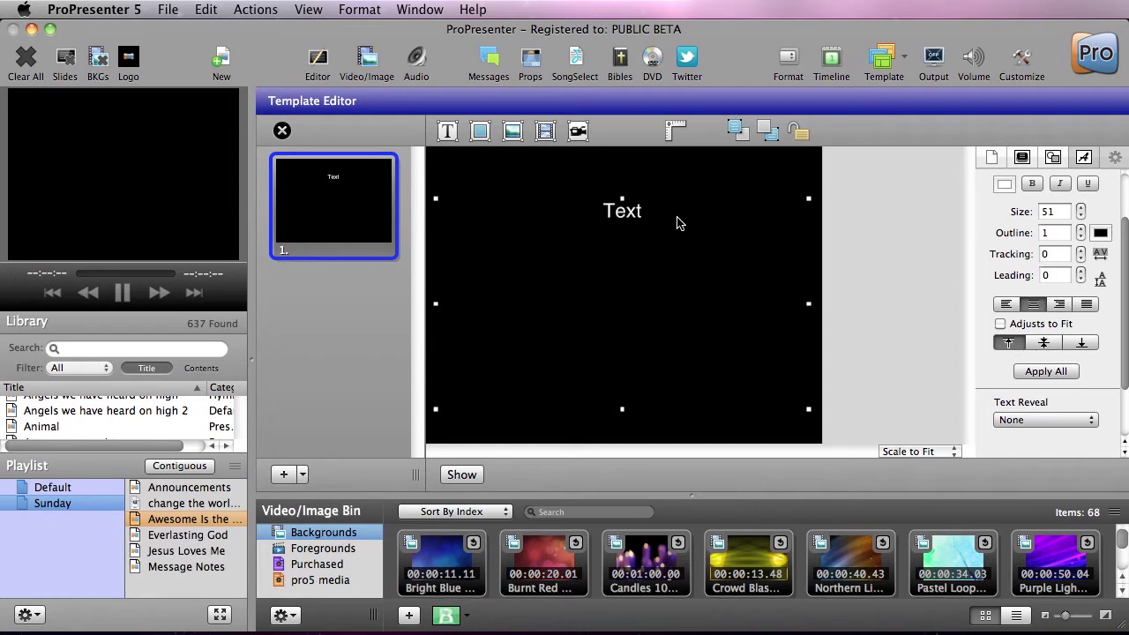
click(1081, 209)
click(1082, 208)
click(1081, 209)
scroll(1126, 227, up, 3)
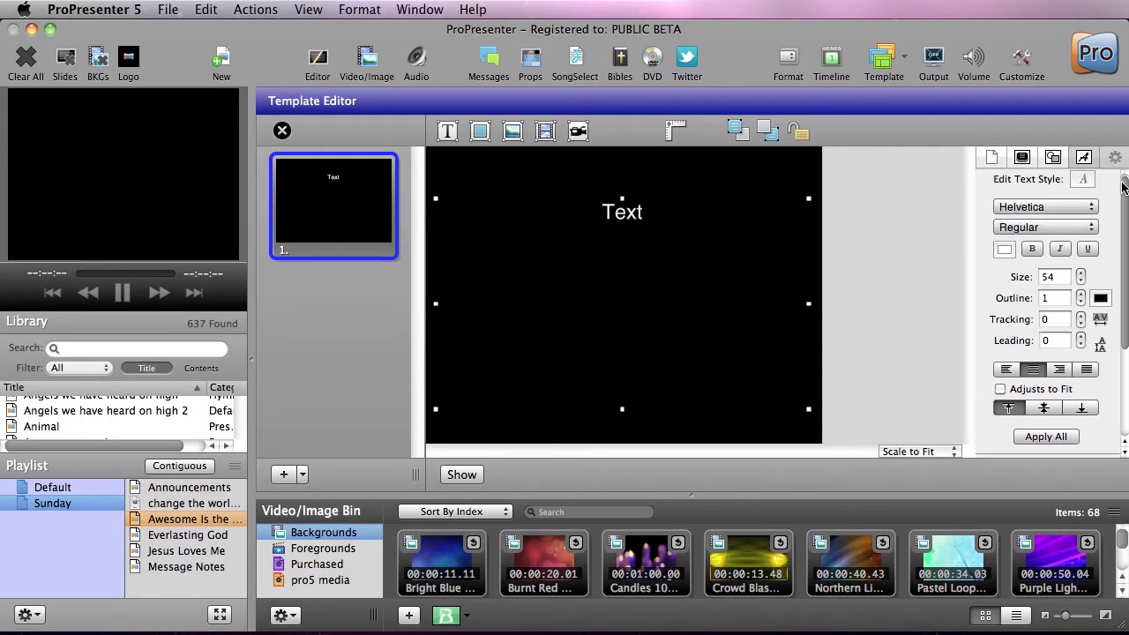
Step: Set the text font to Tahoma Bold, size 54, with outline 2
click(1082, 210)
scroll(1041, 500, down, 10)
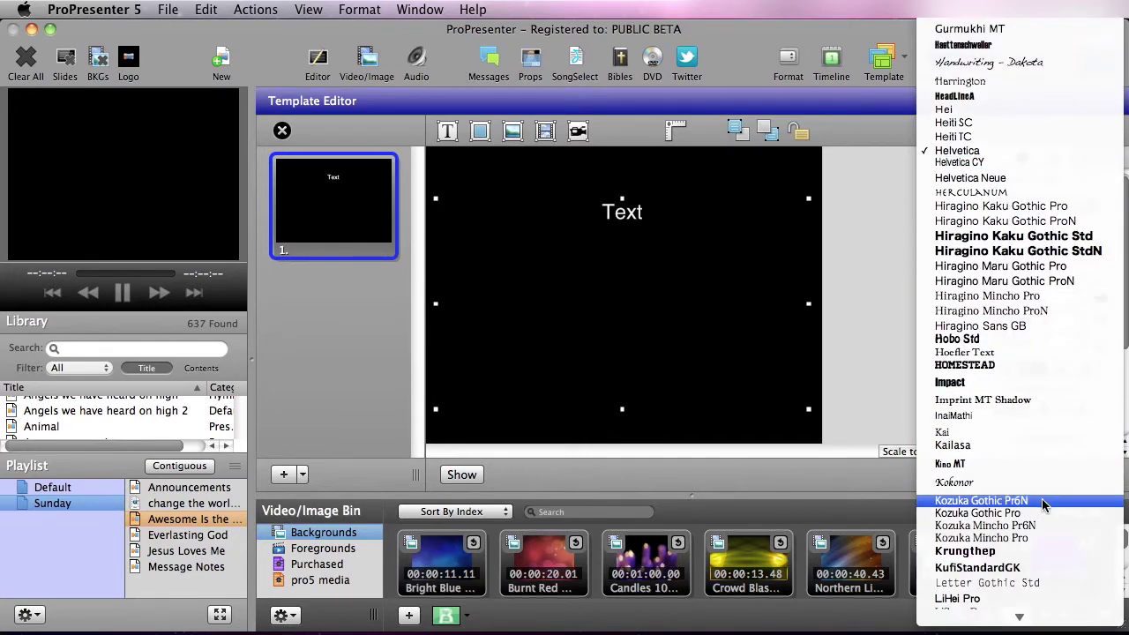
scroll(1043, 504, down, 15)
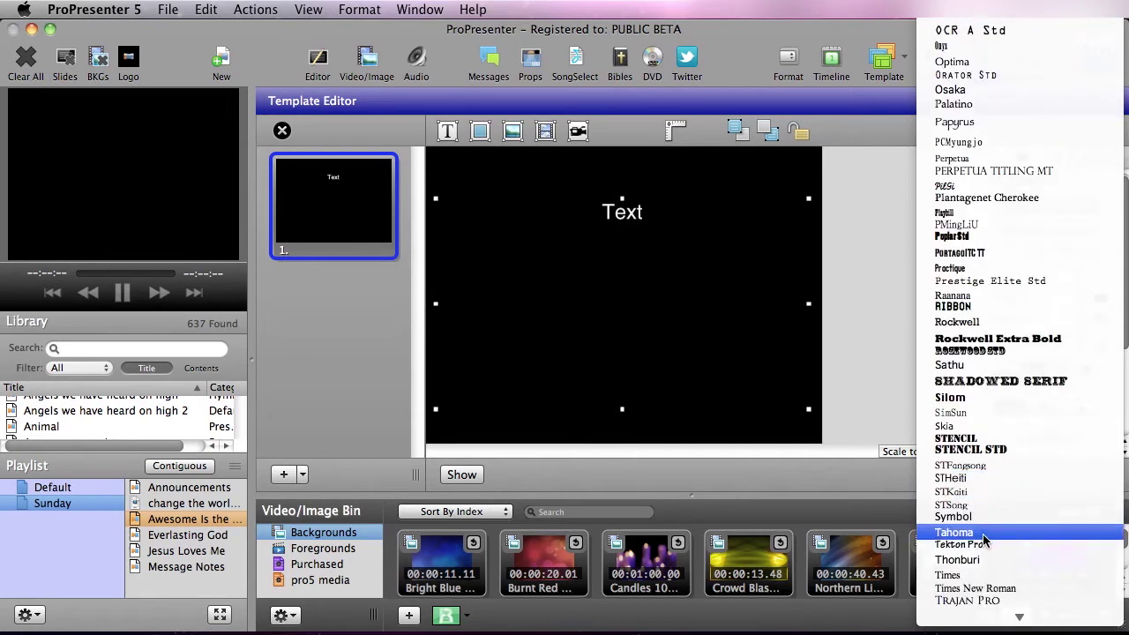
click(1043, 532)
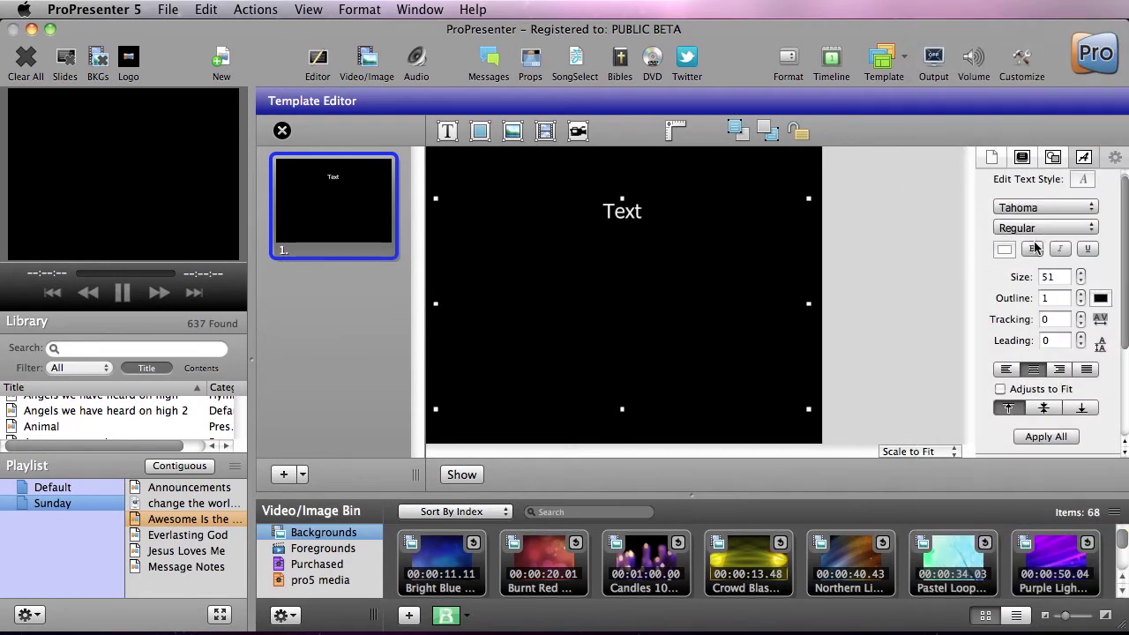
click(1033, 250)
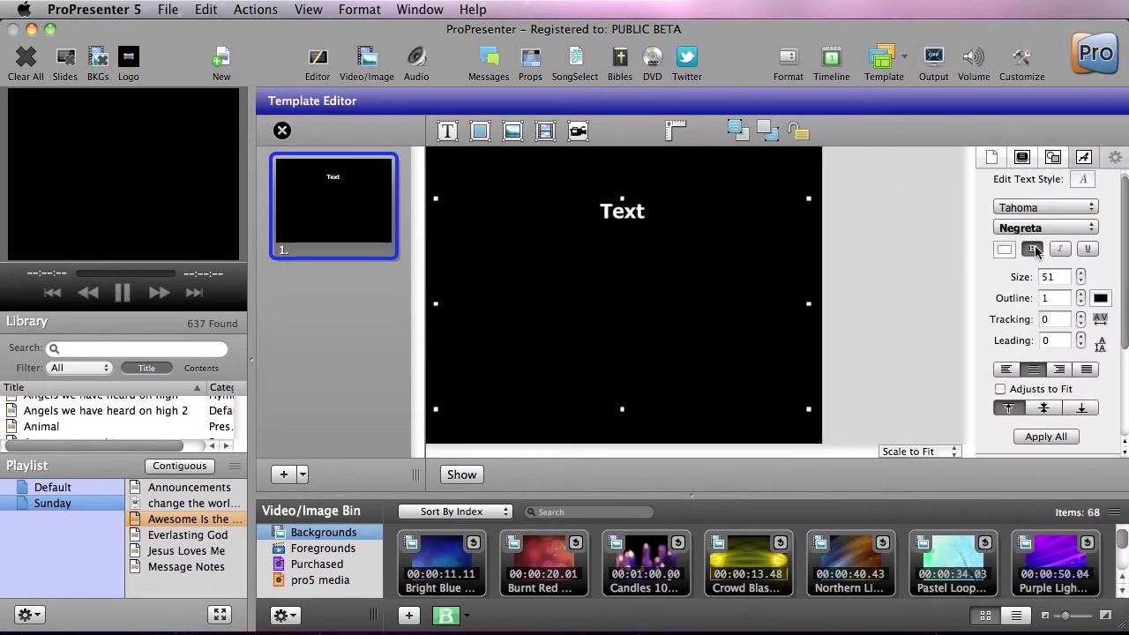
click(1081, 274)
click(1082, 273)
click(1082, 273)
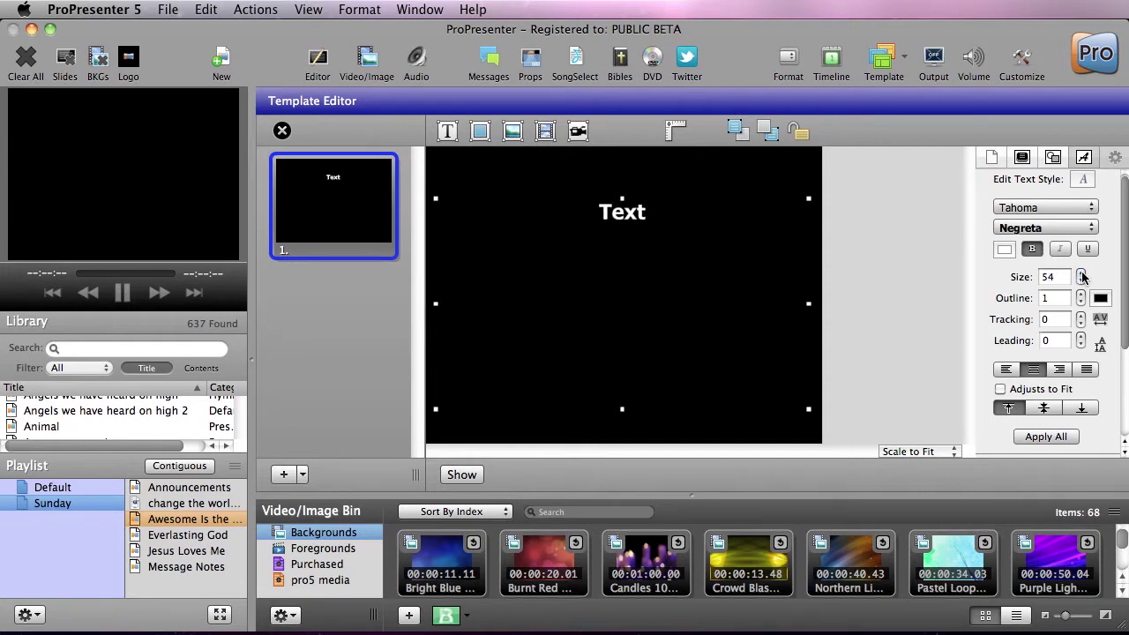
click(1082, 295)
click(1052, 158)
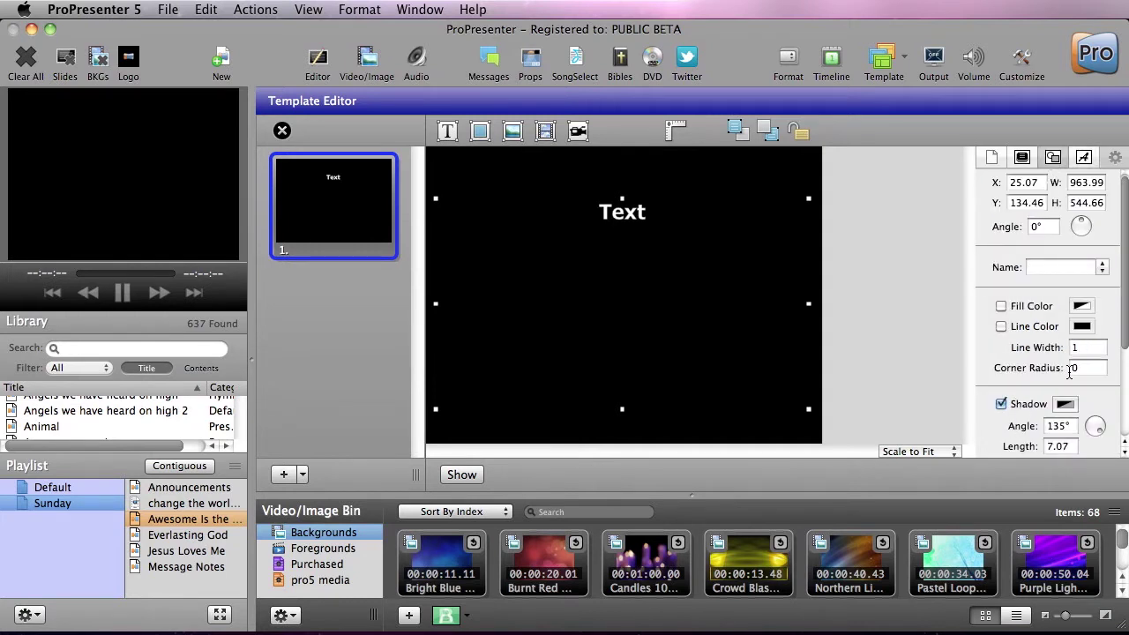
Step: Set the text shadow radius to 5
scroll(1071, 370, down, 4)
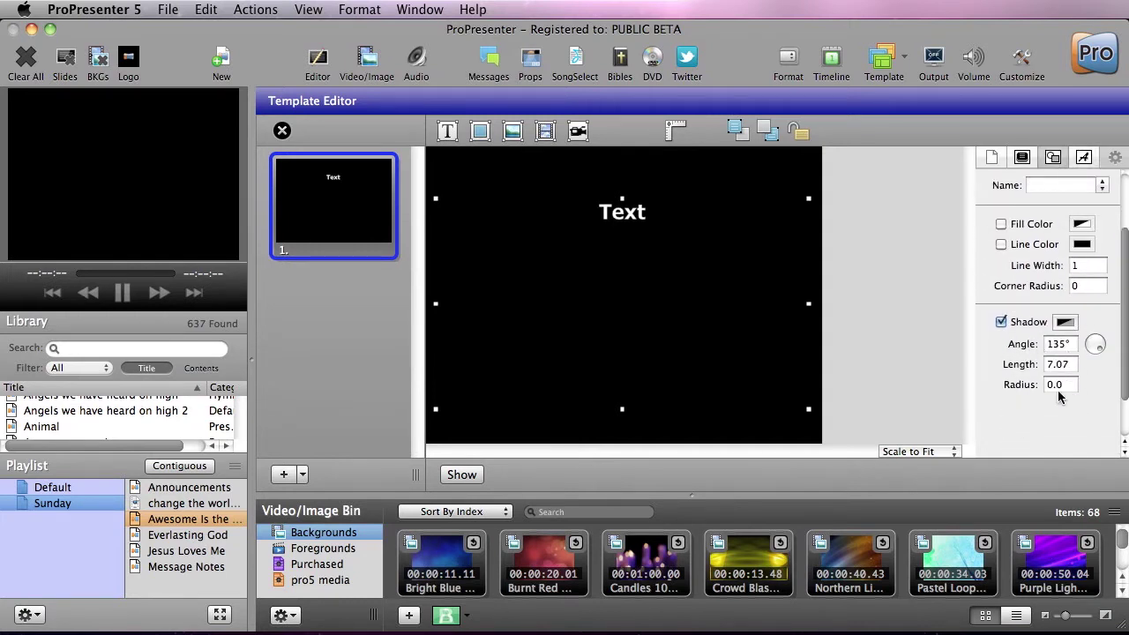
click(1054, 384)
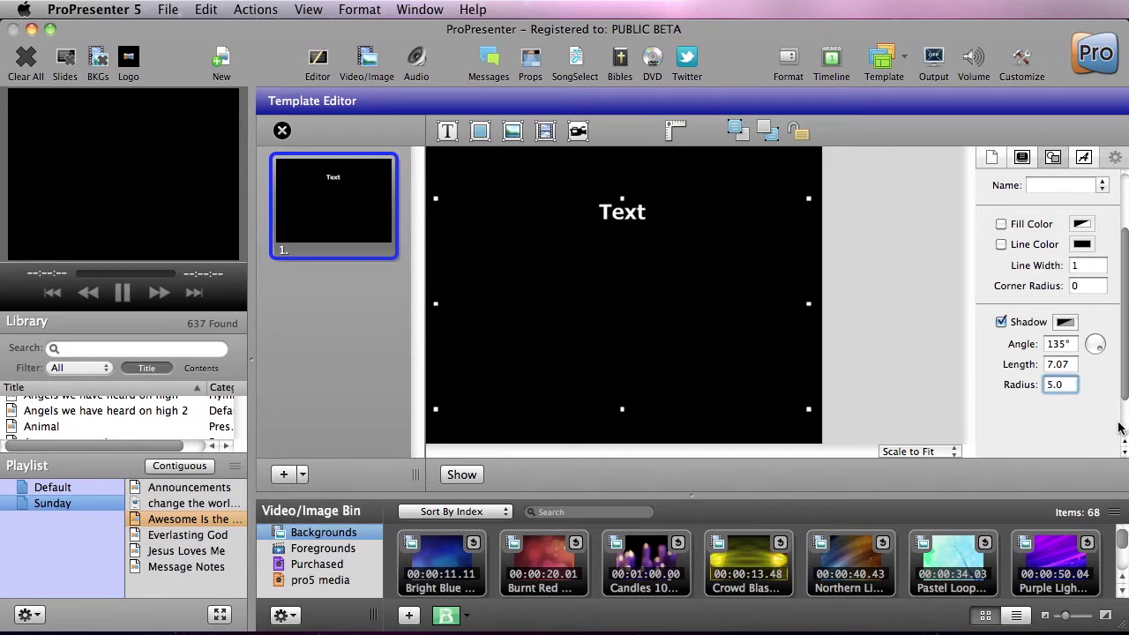
text(5)
key(Return)
Step: Label the template slide 'Normal Text'
click(1021, 162)
click(1011, 330)
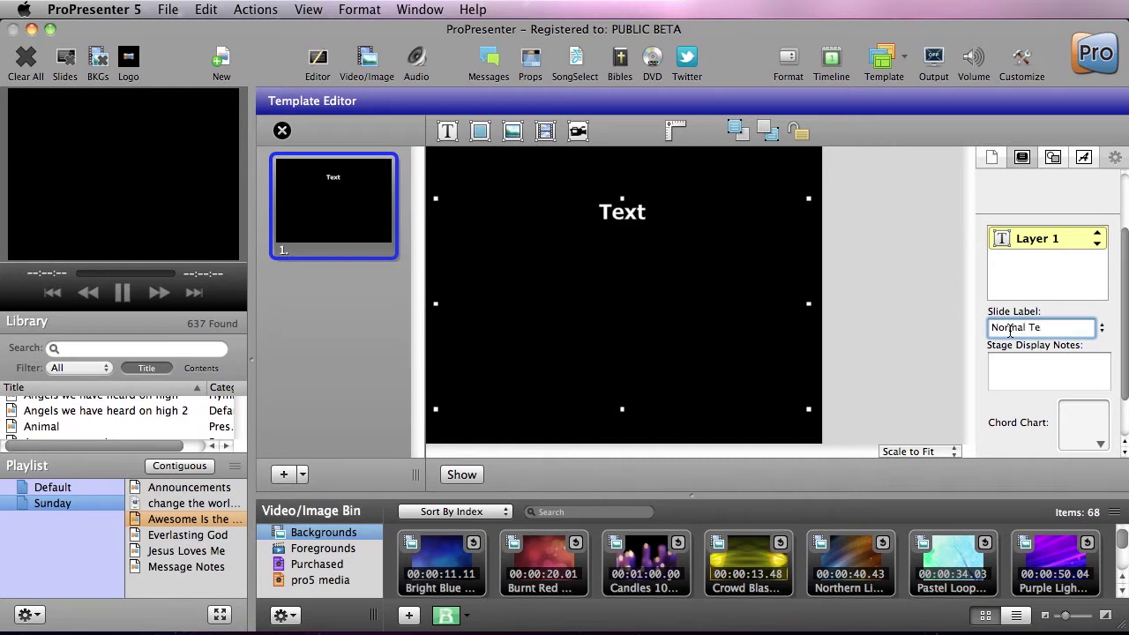
triple_click(1010, 330)
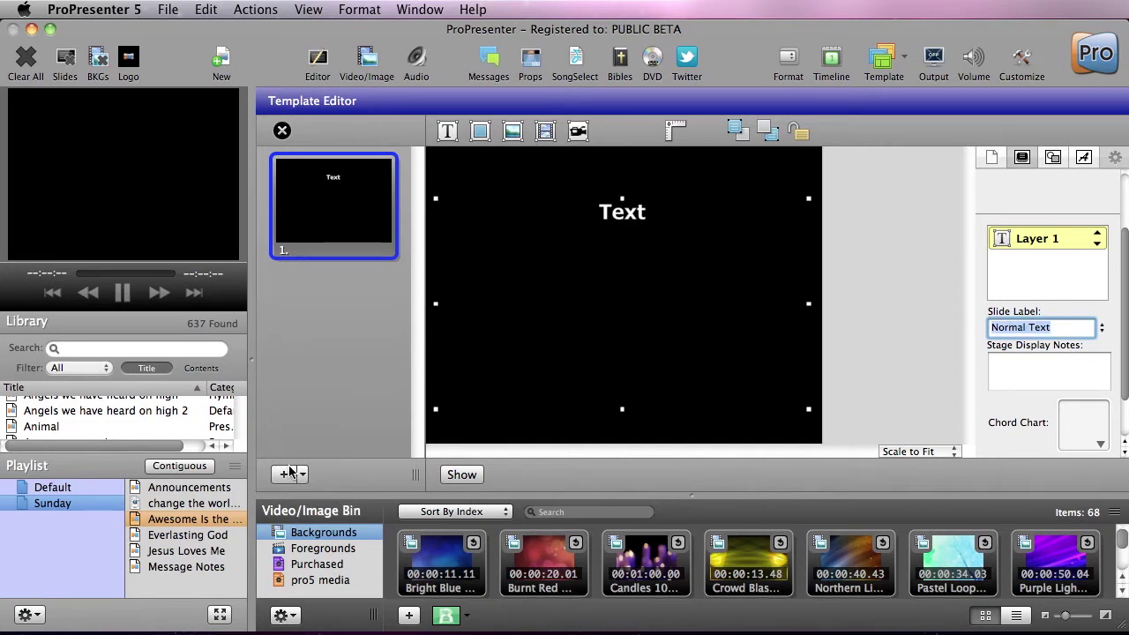
Step: Close the Template Editor and apply Custom > Normal Text to the first slide
click(284, 132)
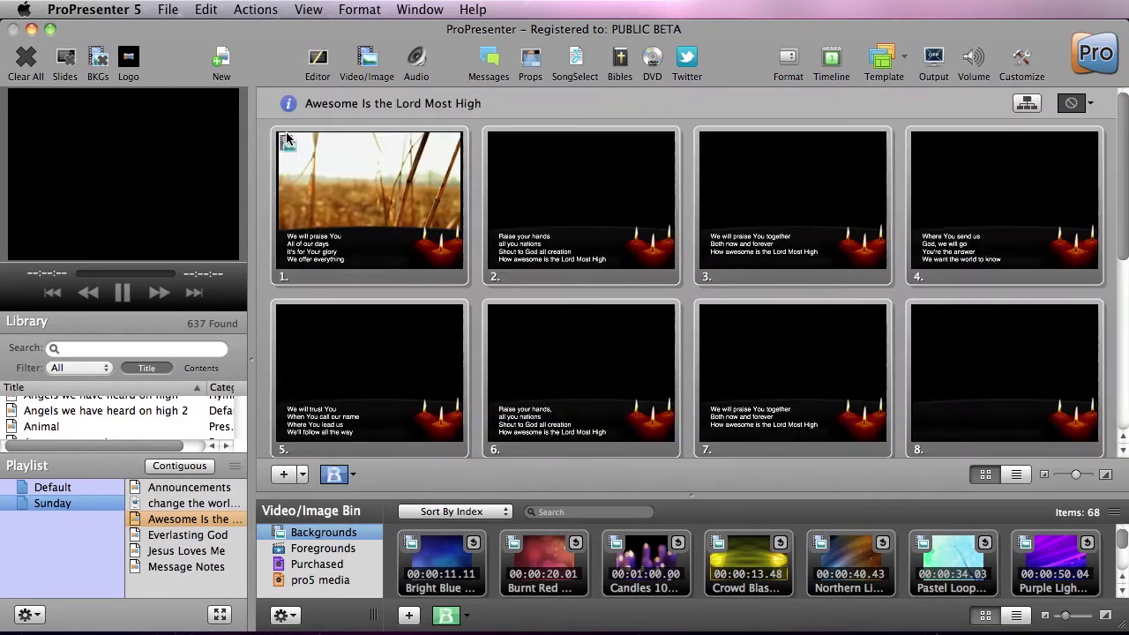
click(906, 64)
mouse_move(908, 133)
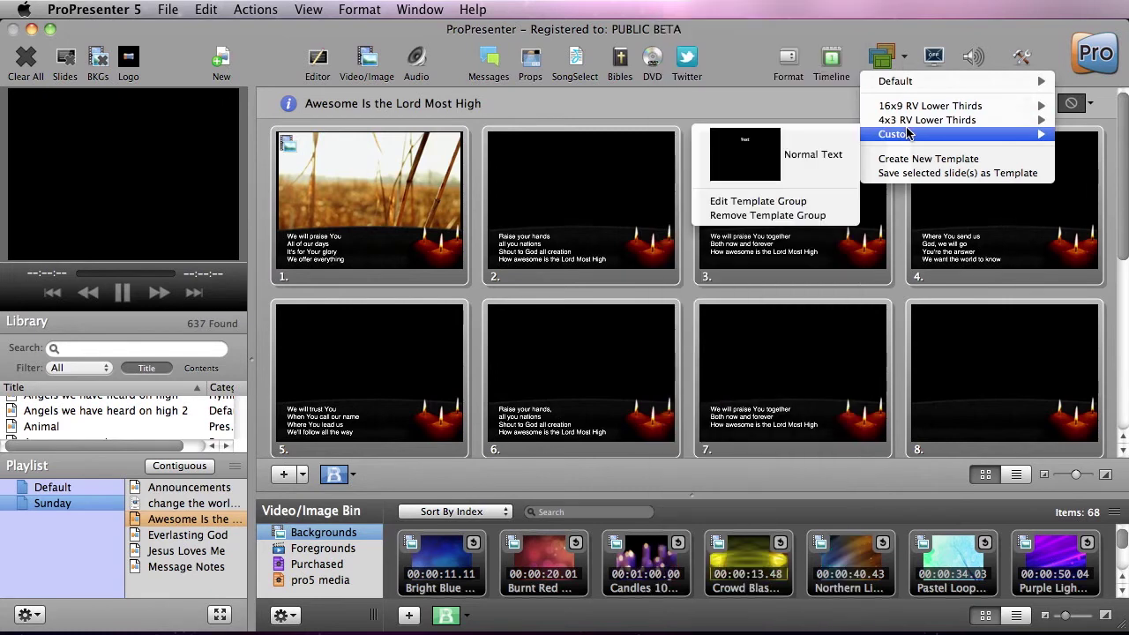
click(802, 167)
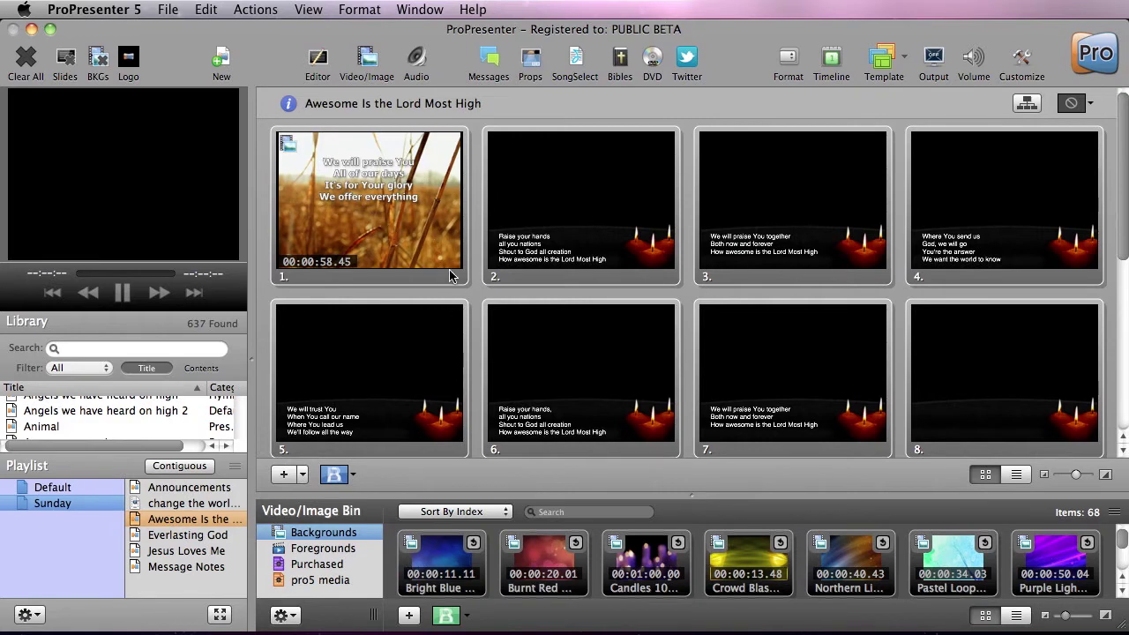
Step: Apply the Normal Text template to all of the song's slides
click(903, 59)
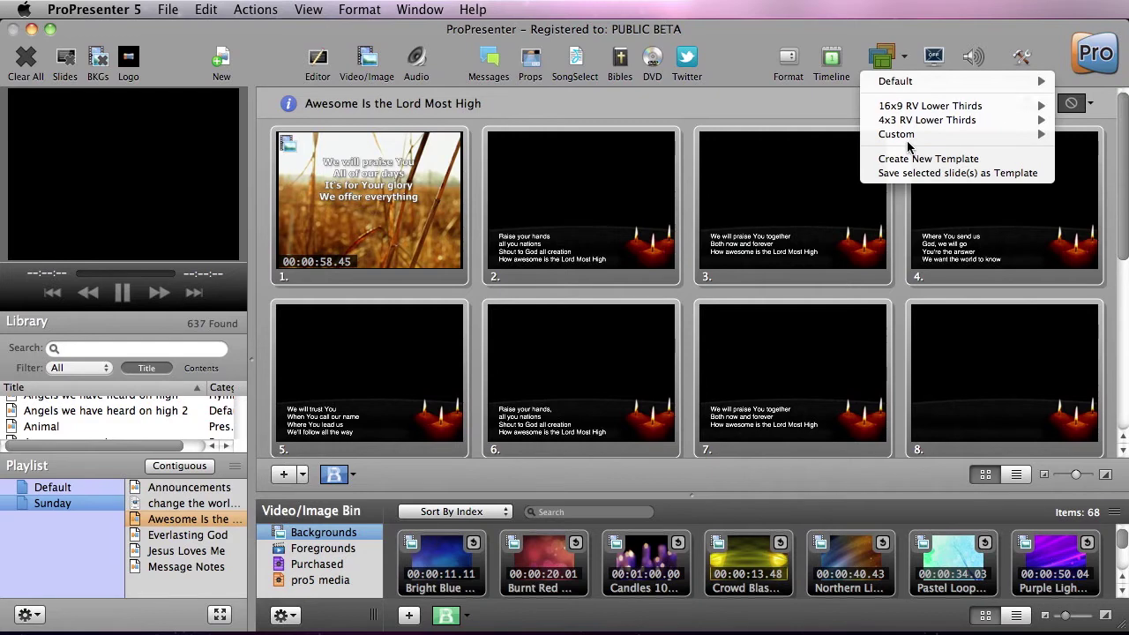
mouse_move(907, 138)
click(828, 153)
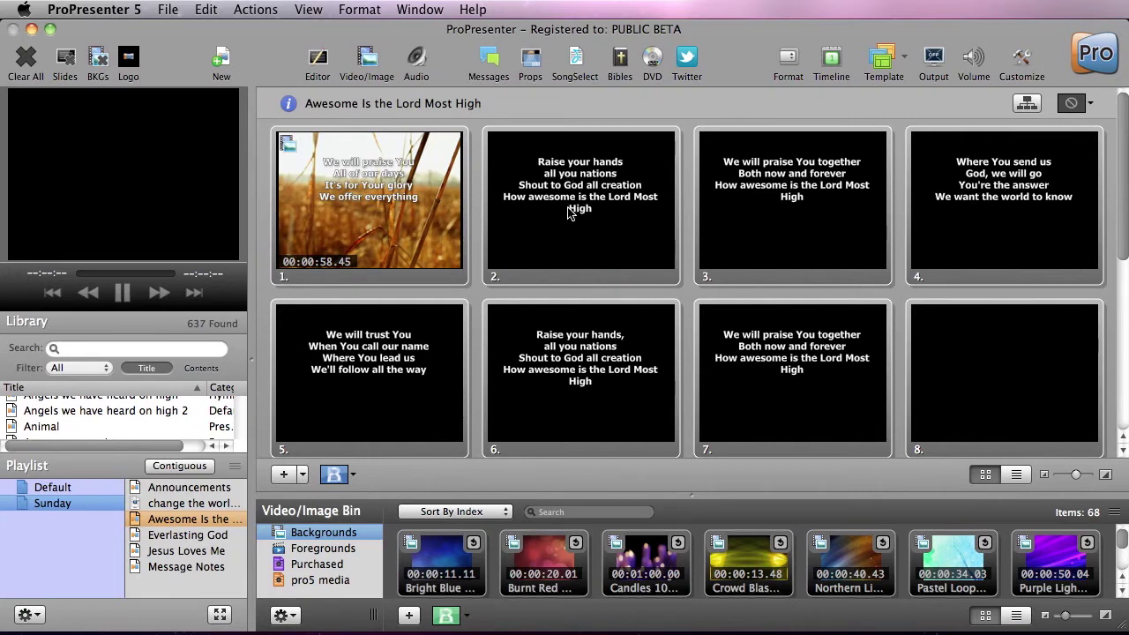
click(906, 57)
Step: Open the Custom template group for editing and select its text box
mouse_move(902, 135)
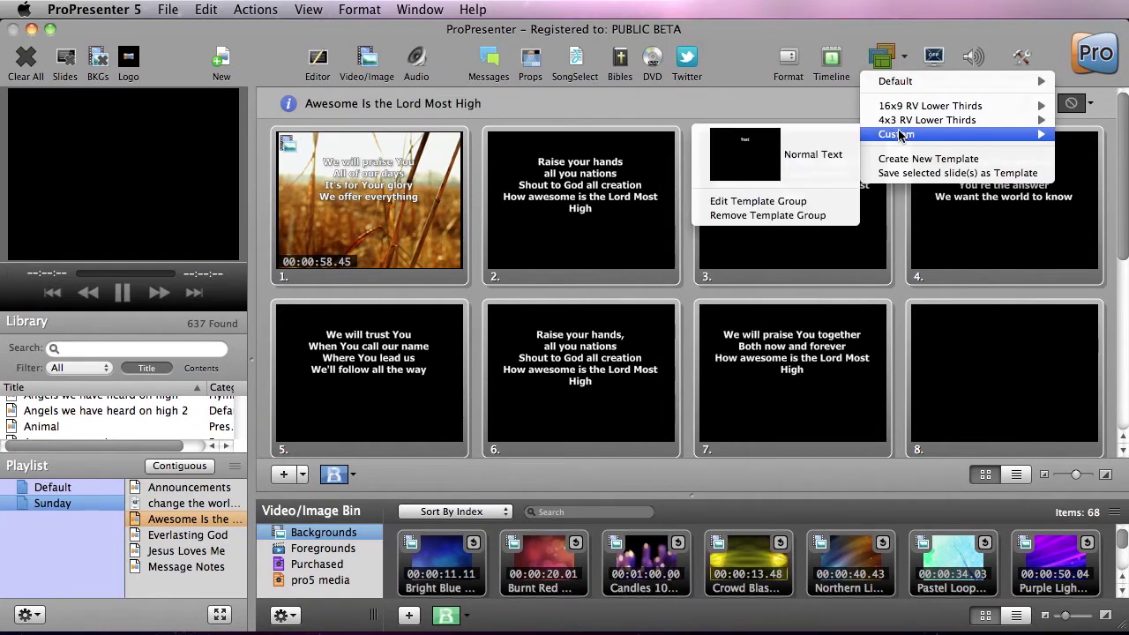
click(780, 201)
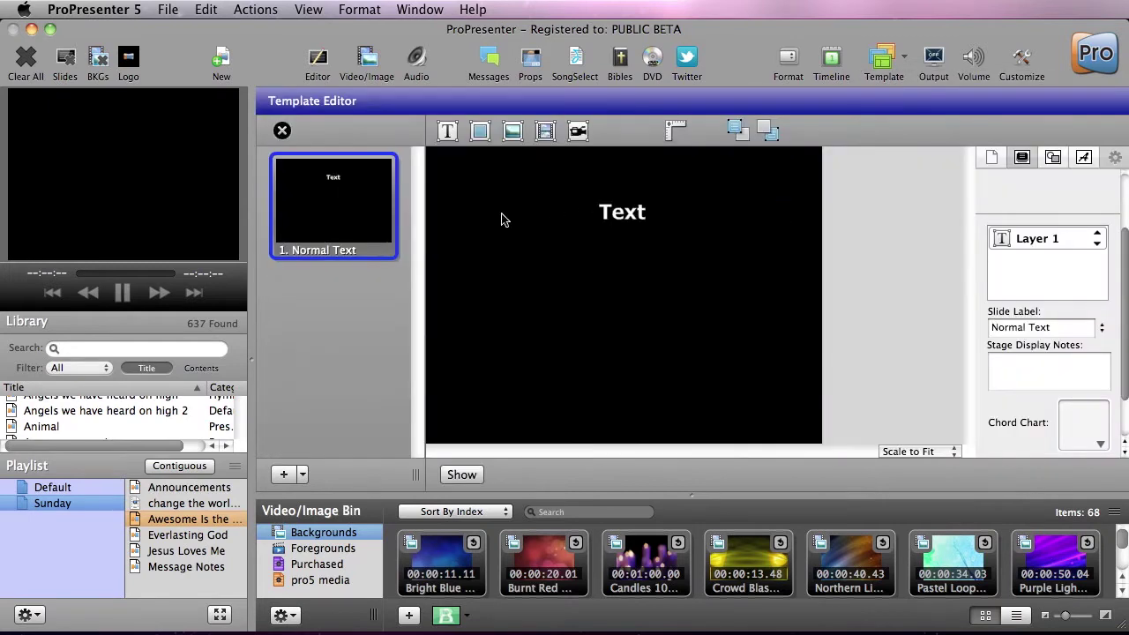
click(618, 224)
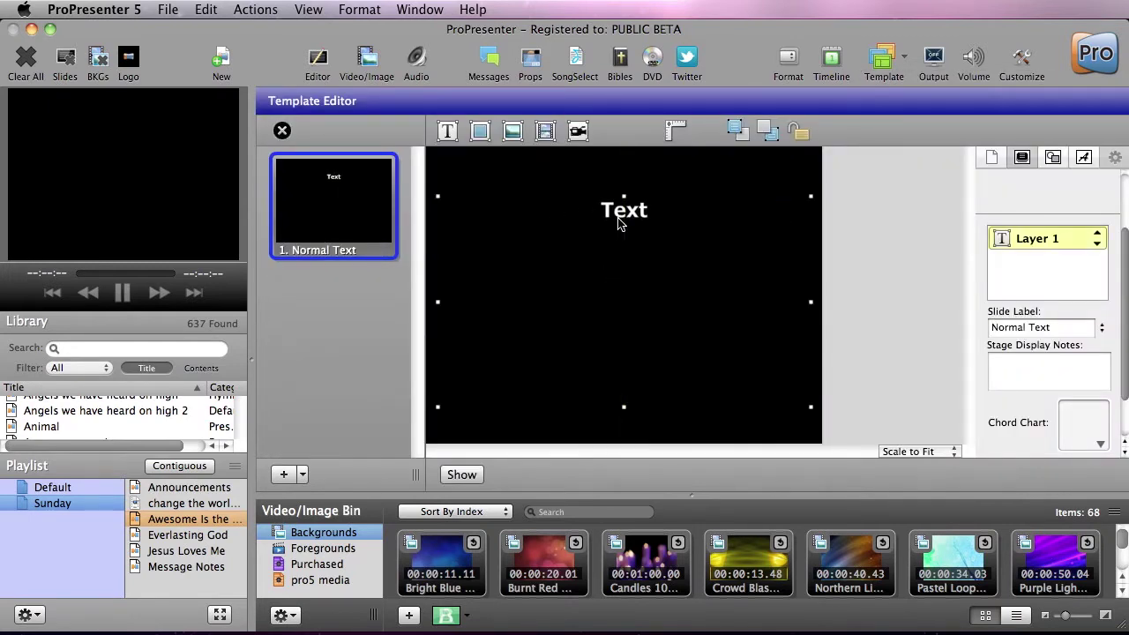
drag(618, 224, 623, 221)
Step: Lower the text size to 46 and close the Template Editor
click(1085, 157)
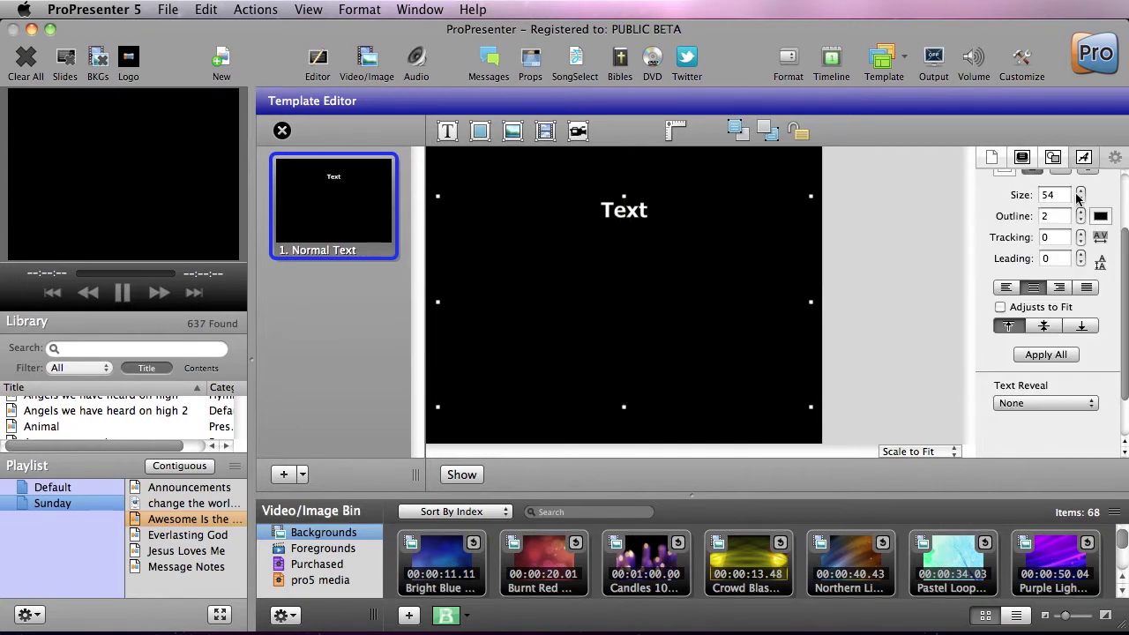
click(1081, 203)
click(1081, 203)
click(1081, 203)
click(1081, 203)
click(1082, 202)
click(1082, 193)
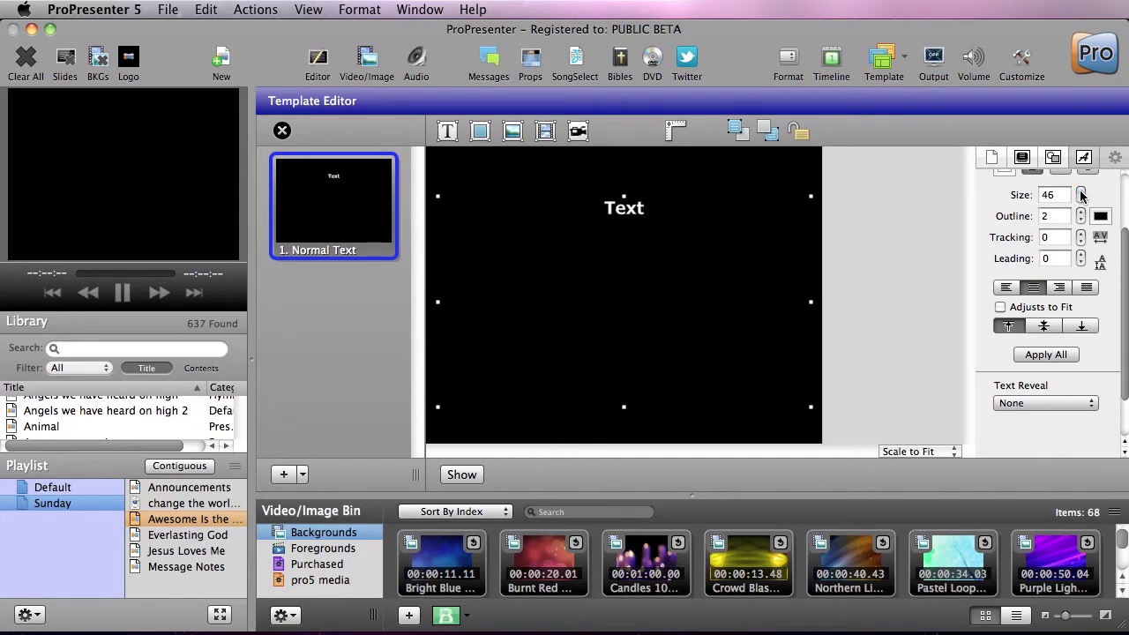
click(285, 133)
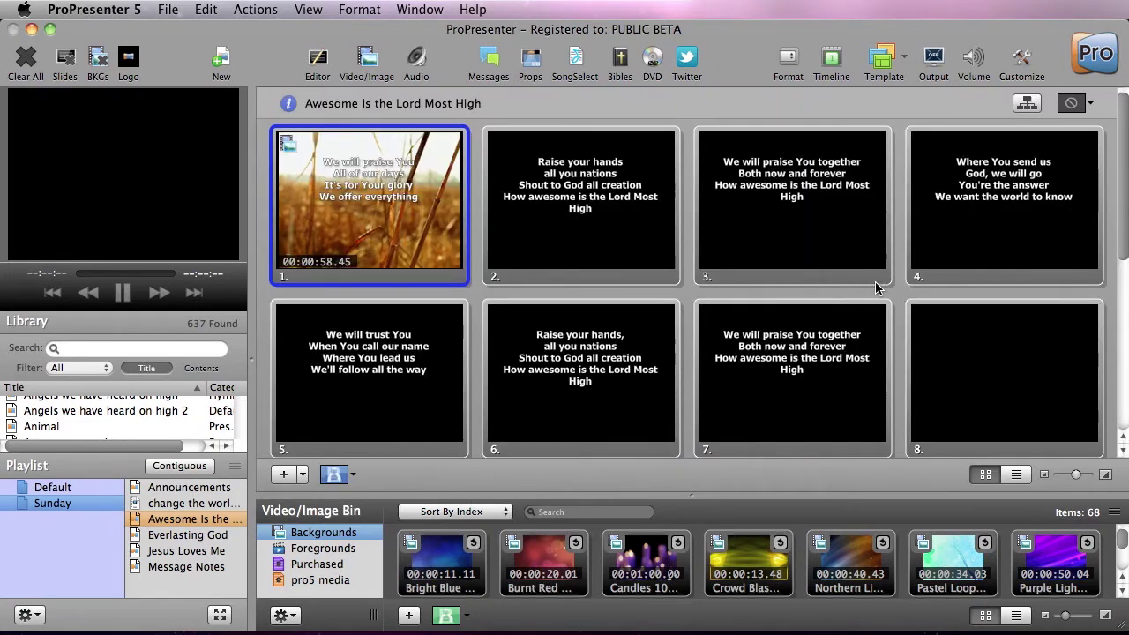
Step: Reapply the updated Custom Normal Text template to the song's slides
click(893, 296)
click(887, 78)
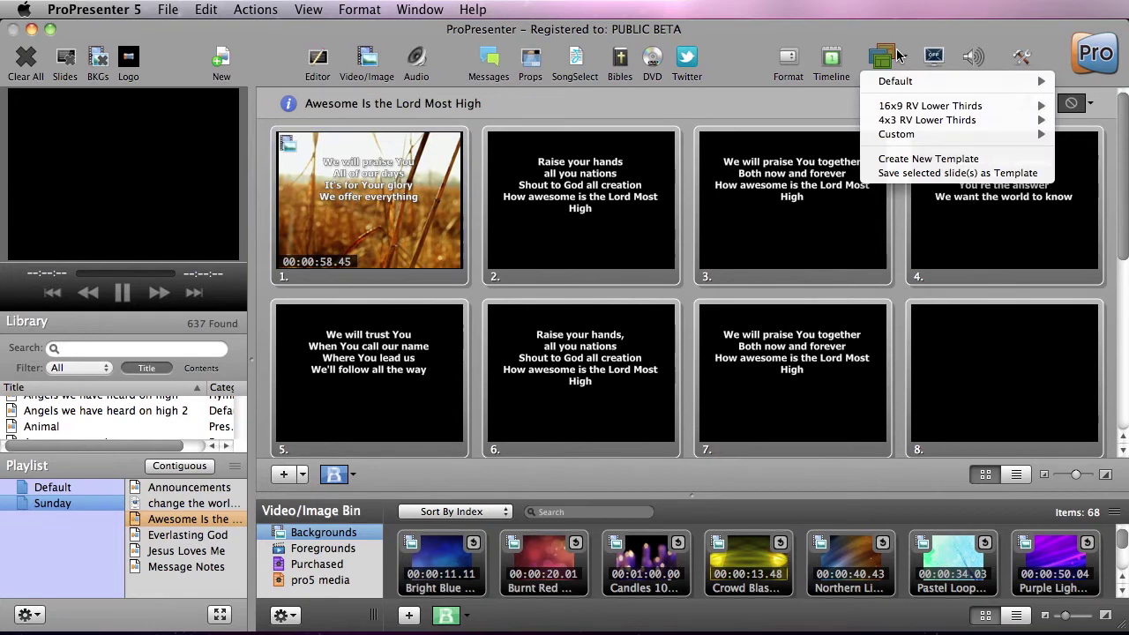
mouse_move(905, 144)
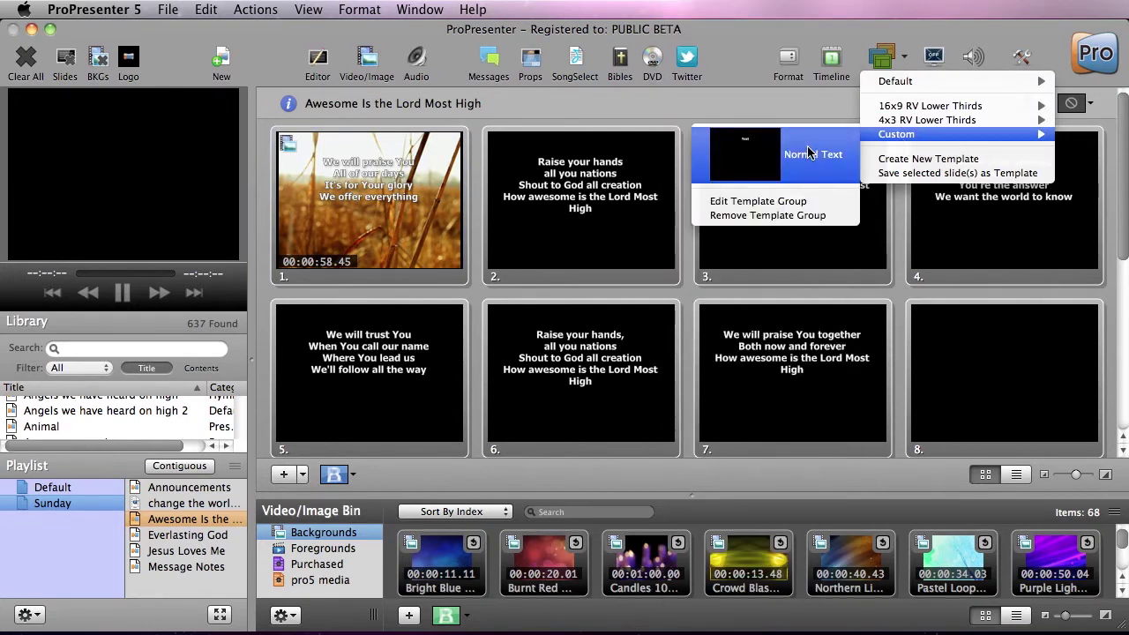
click(807, 147)
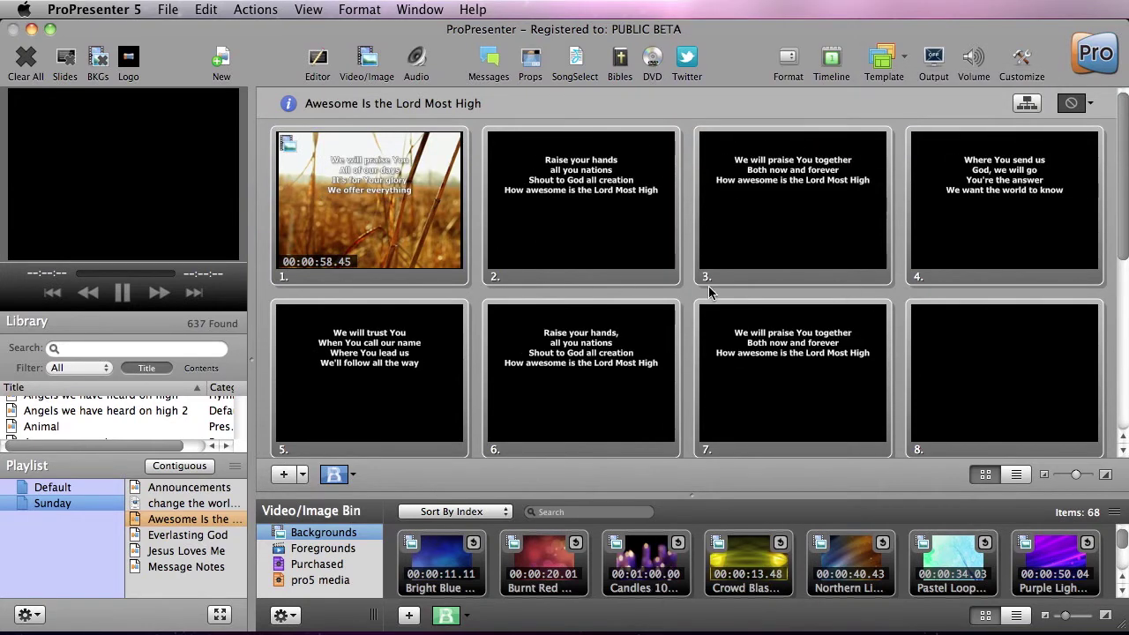
Step: Show slides 1 and 2 on the output, then clear it
click(369, 222)
click(593, 208)
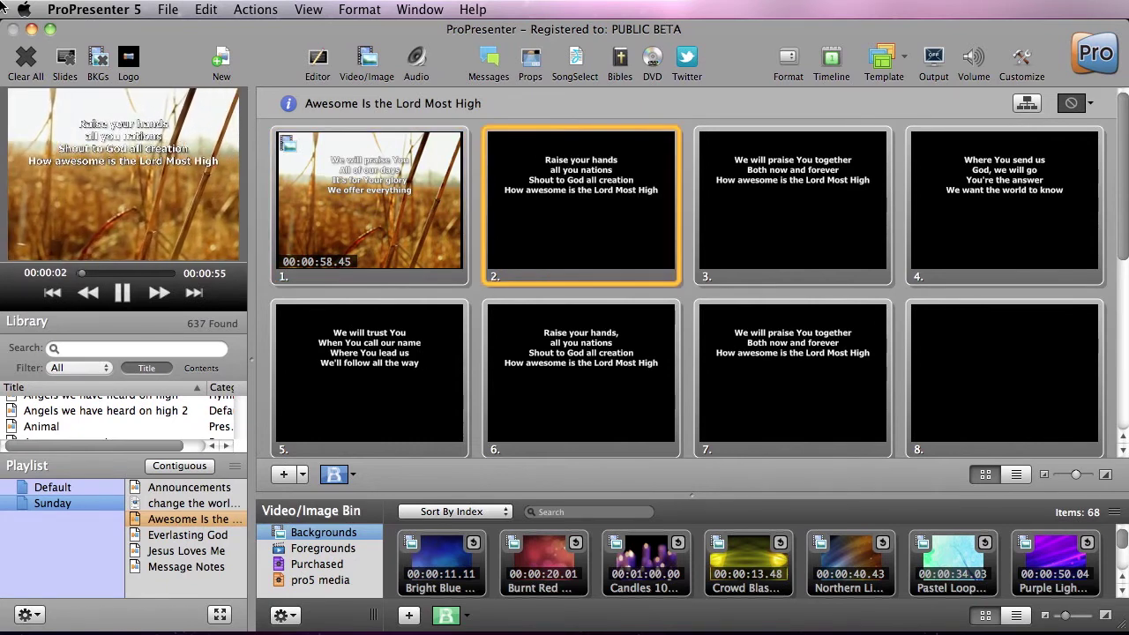
click(25, 72)
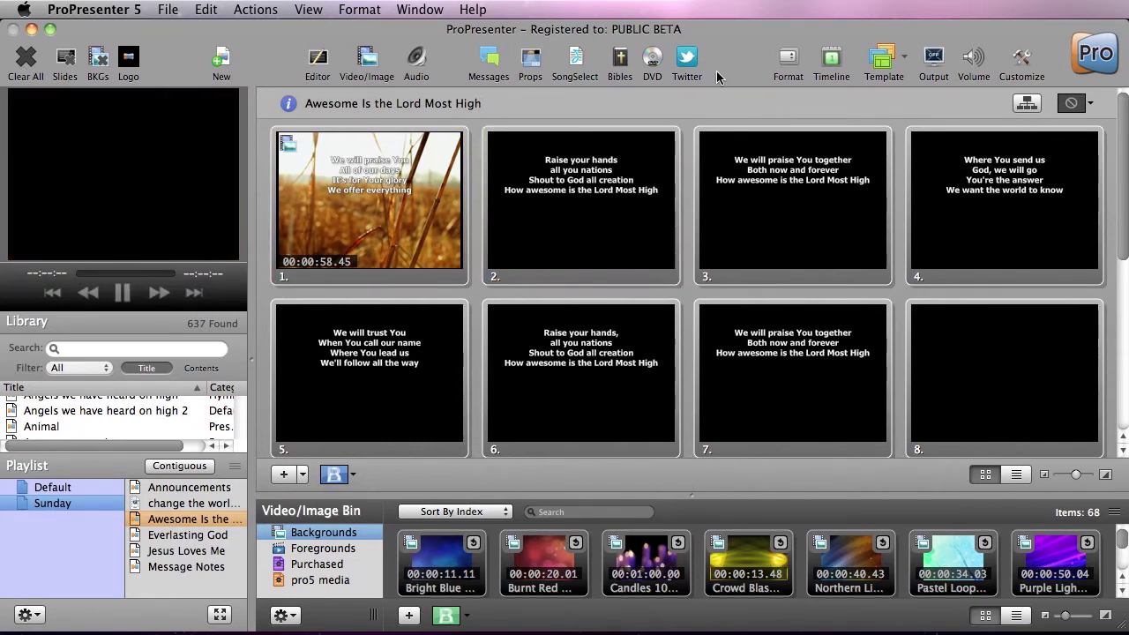
click(906, 62)
mouse_move(916, 134)
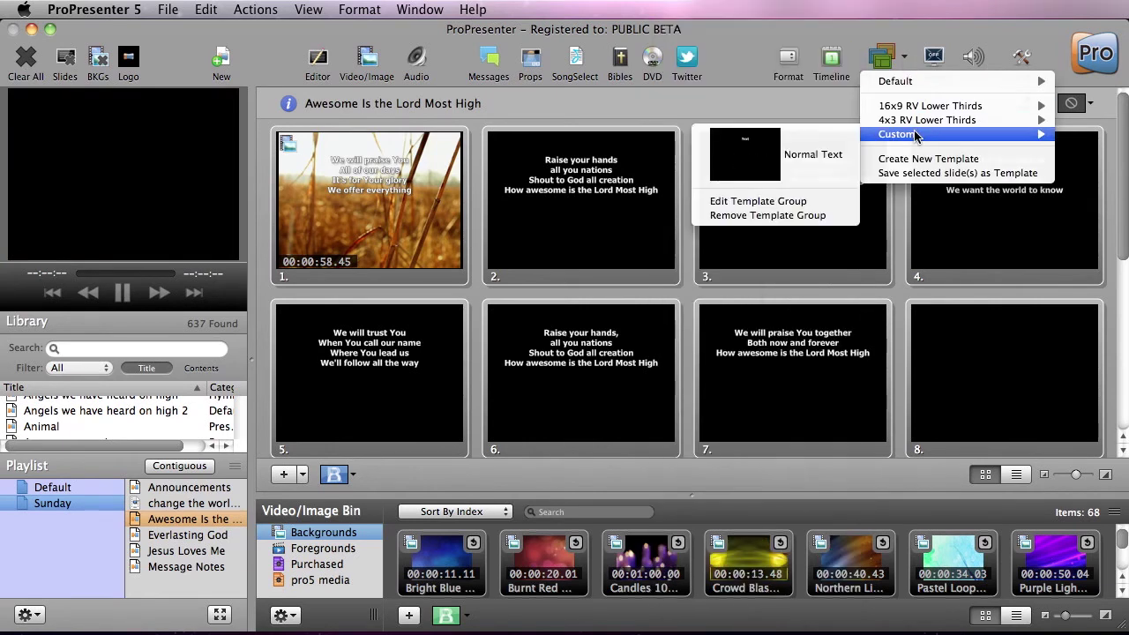
Step: Add a second slide to the Custom template group and delete its default text box
click(790, 202)
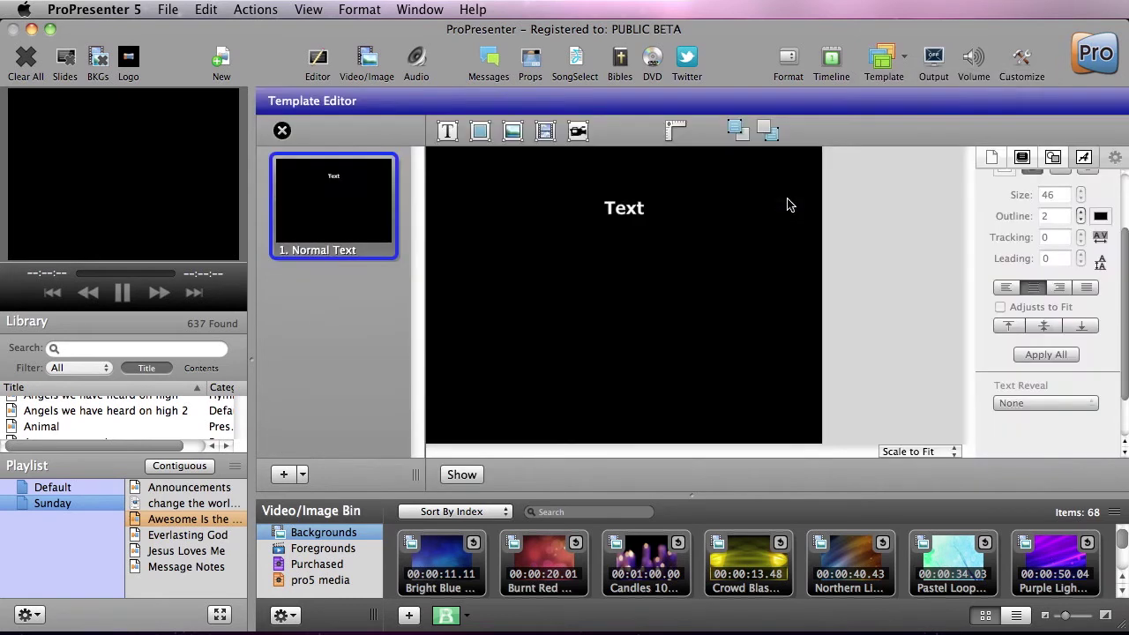
click(284, 477)
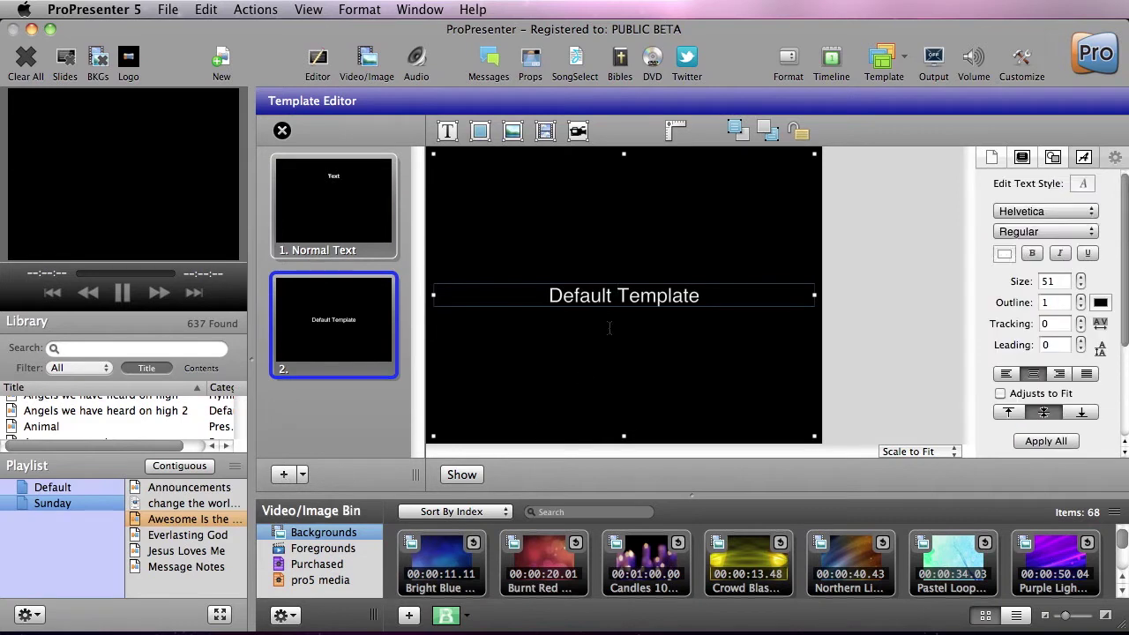
key(Escape)
key(Delete)
Step: Paste the Normal Text slide's text box onto slide 2 and shrink it toward the bottom
click(301, 227)
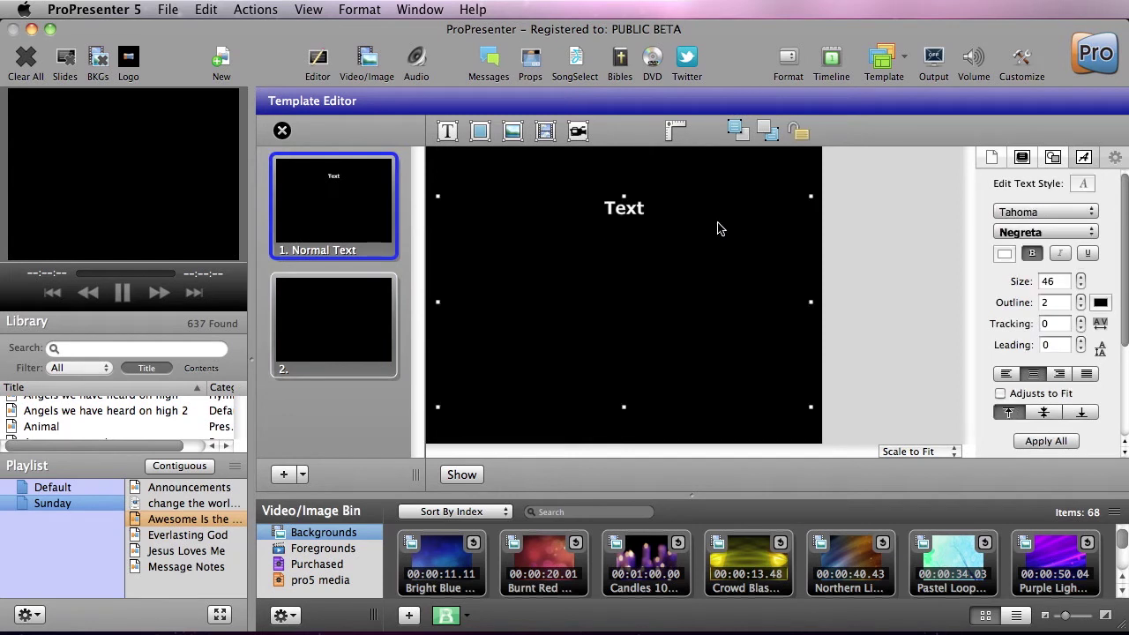
click(293, 353)
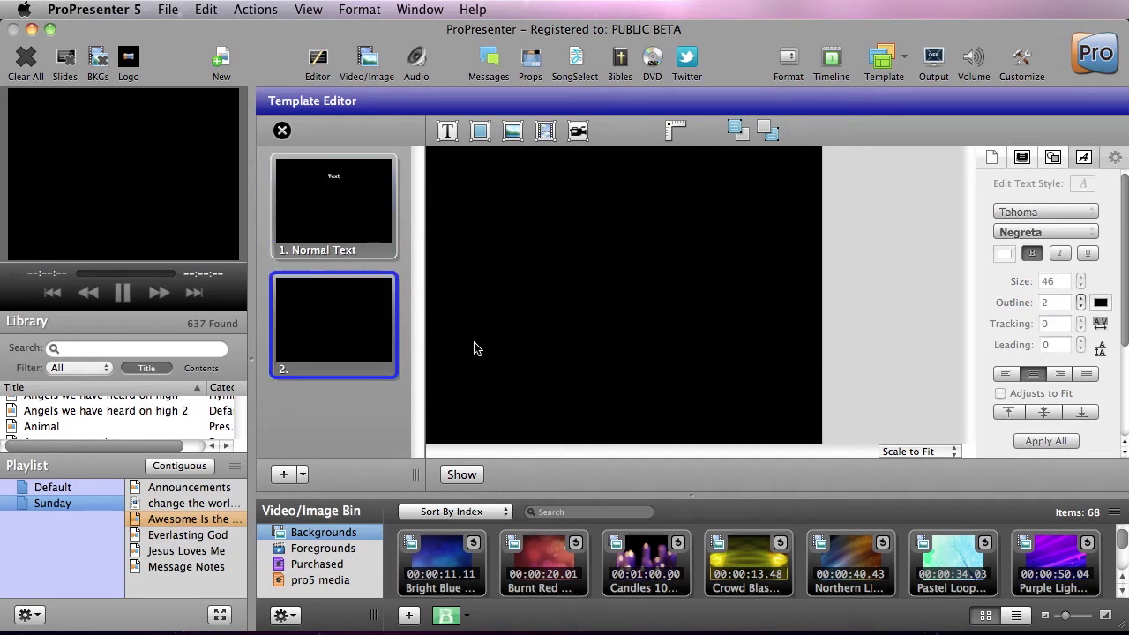
key(super+v)
drag(629, 198, 632, 380)
click(860, 307)
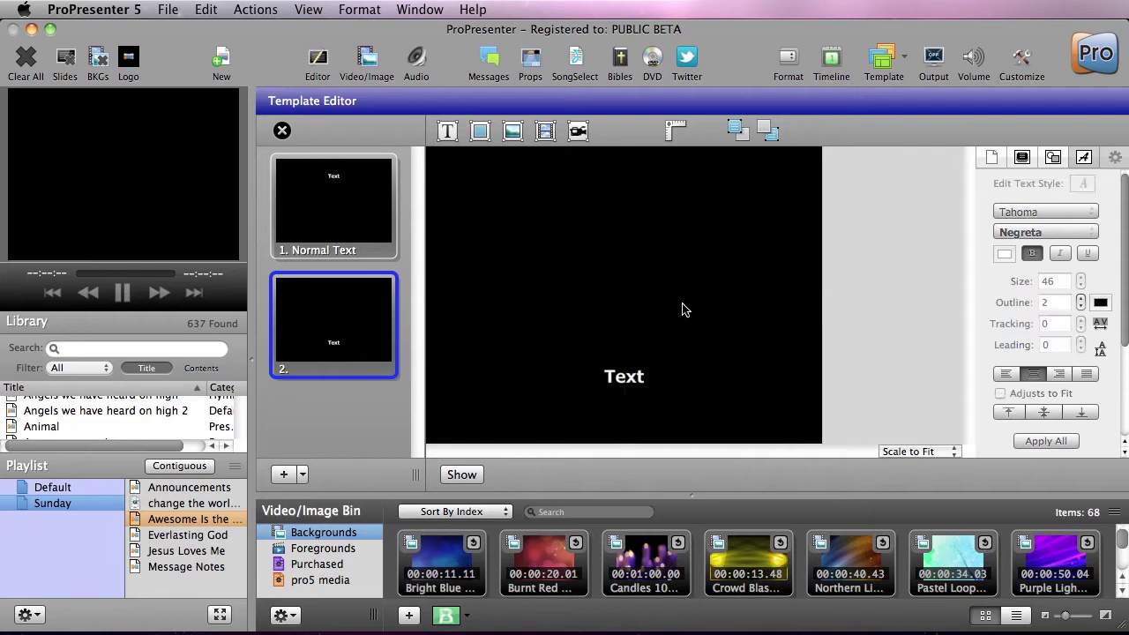
Step: Insert WoodPlanksVarious0004_M.jpg from the desktop as the second slide's image
click(512, 131)
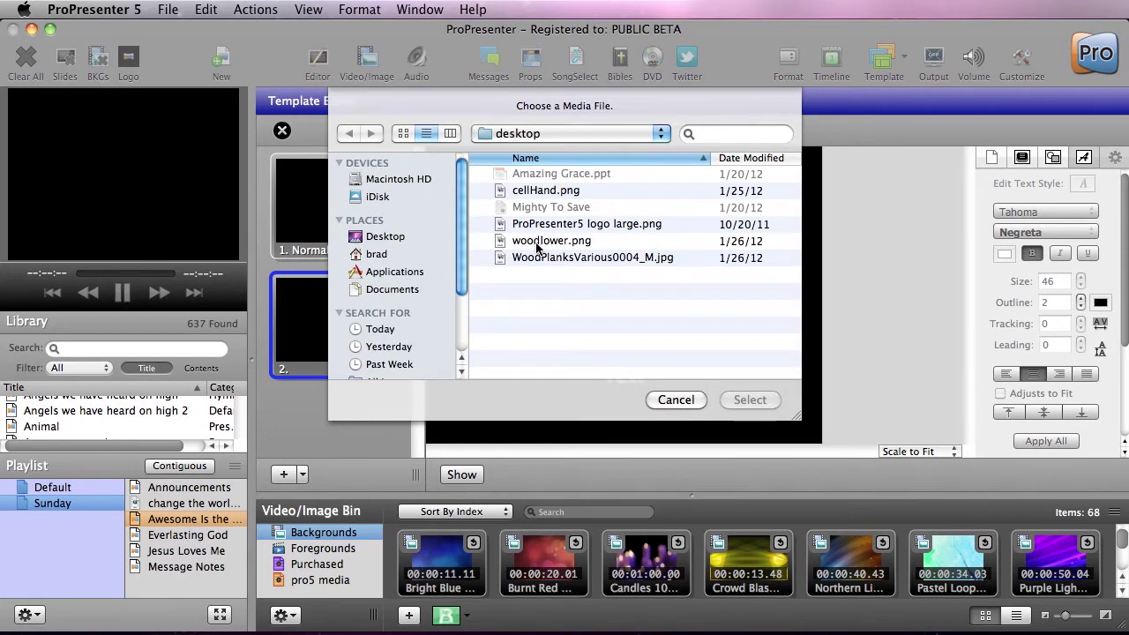
click(536, 257)
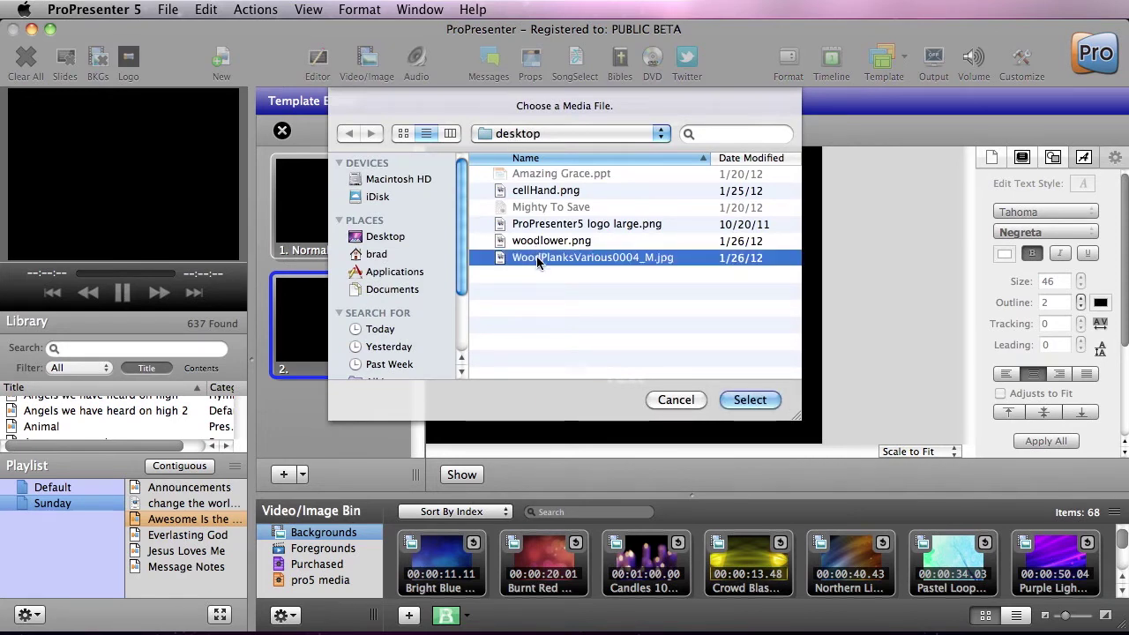
click(750, 400)
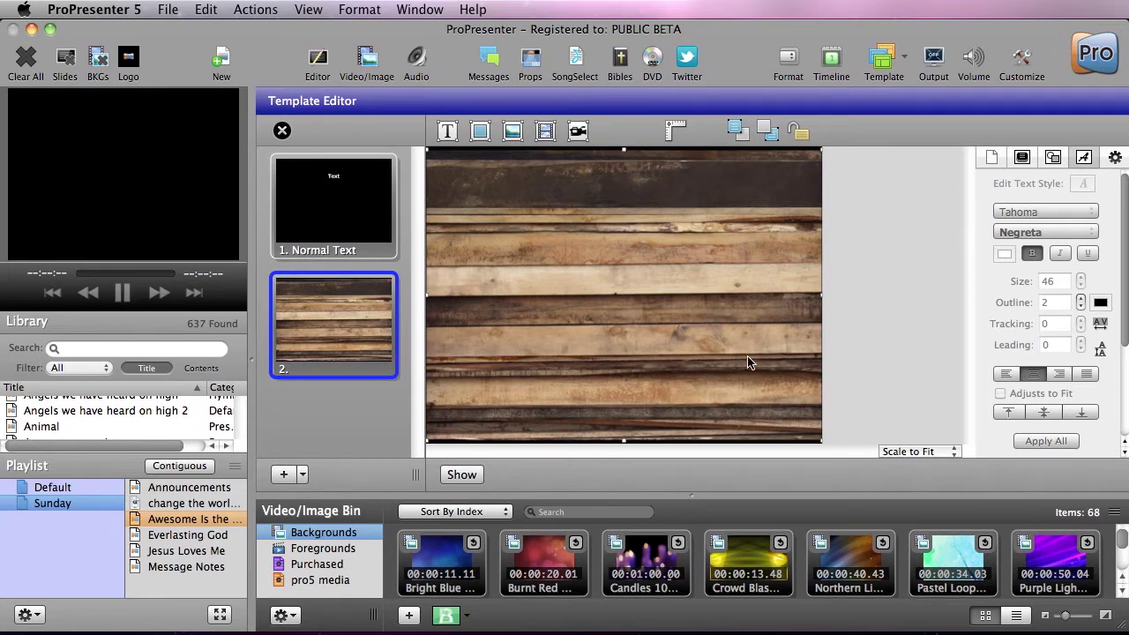
Step: Scale the wood image to fill, then crop it to a strip along the slide's bottom
click(1116, 159)
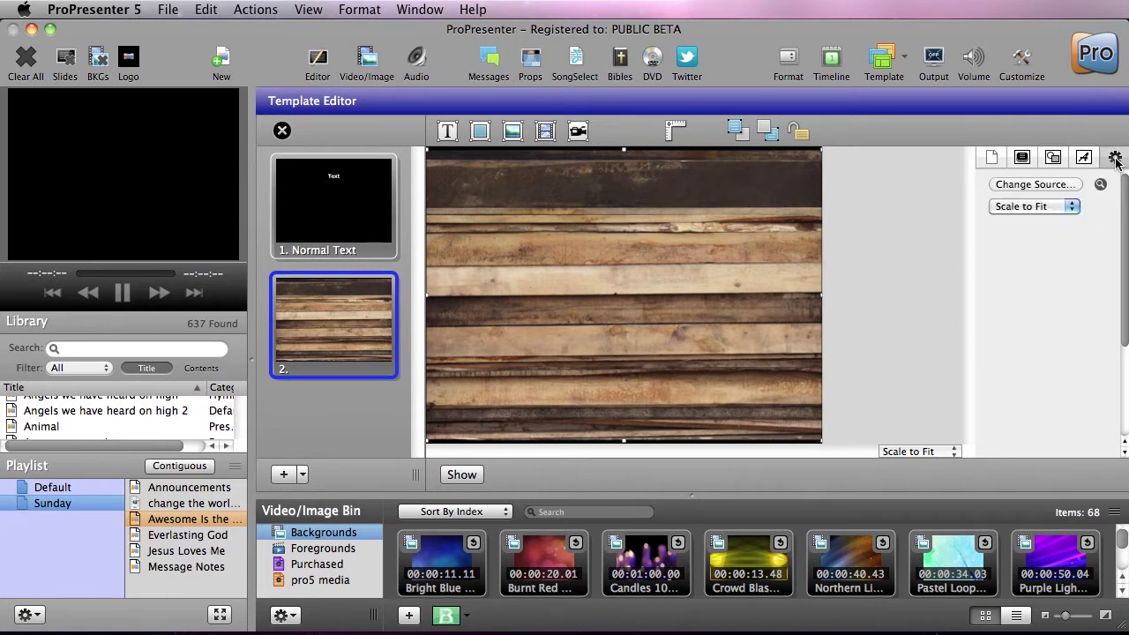
click(1041, 208)
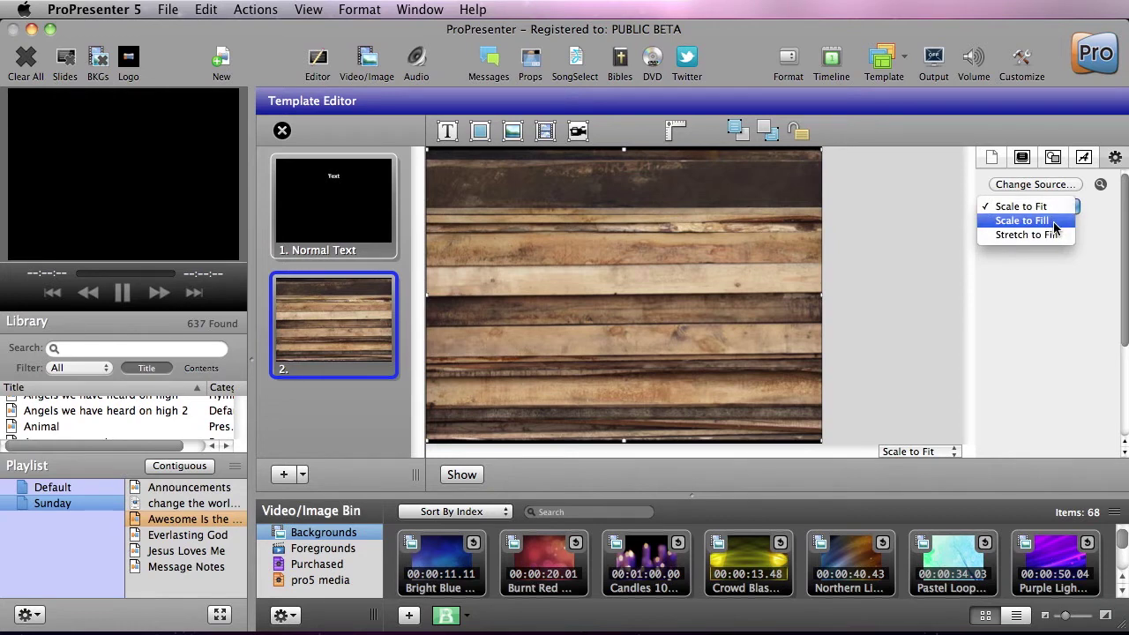
click(1055, 221)
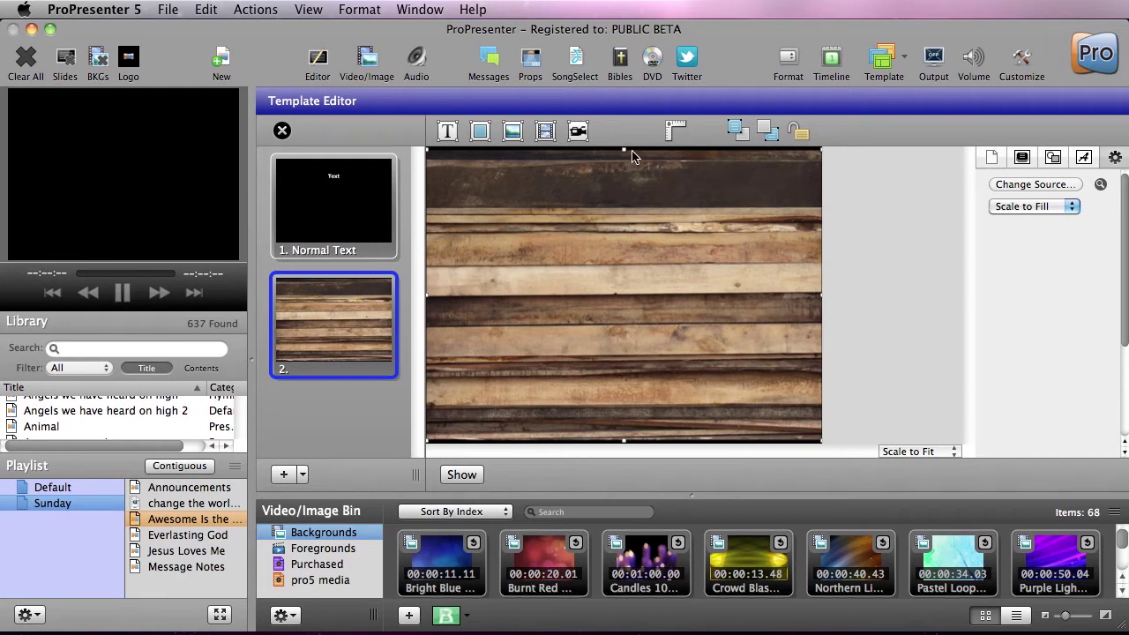
drag(624, 150, 625, 277)
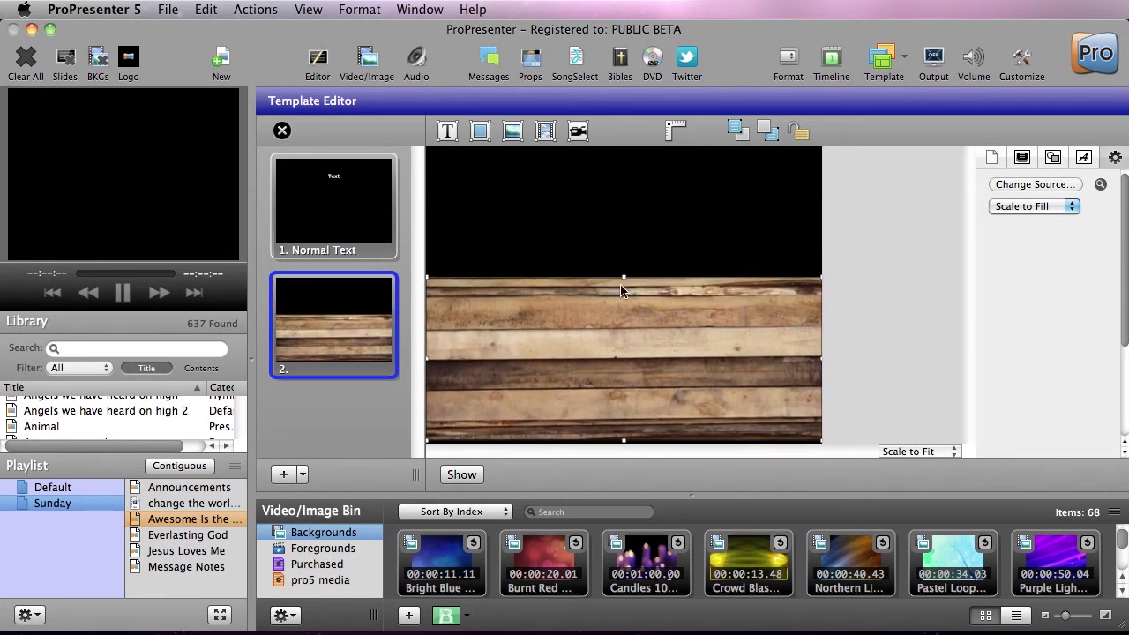
drag(578, 335, 582, 429)
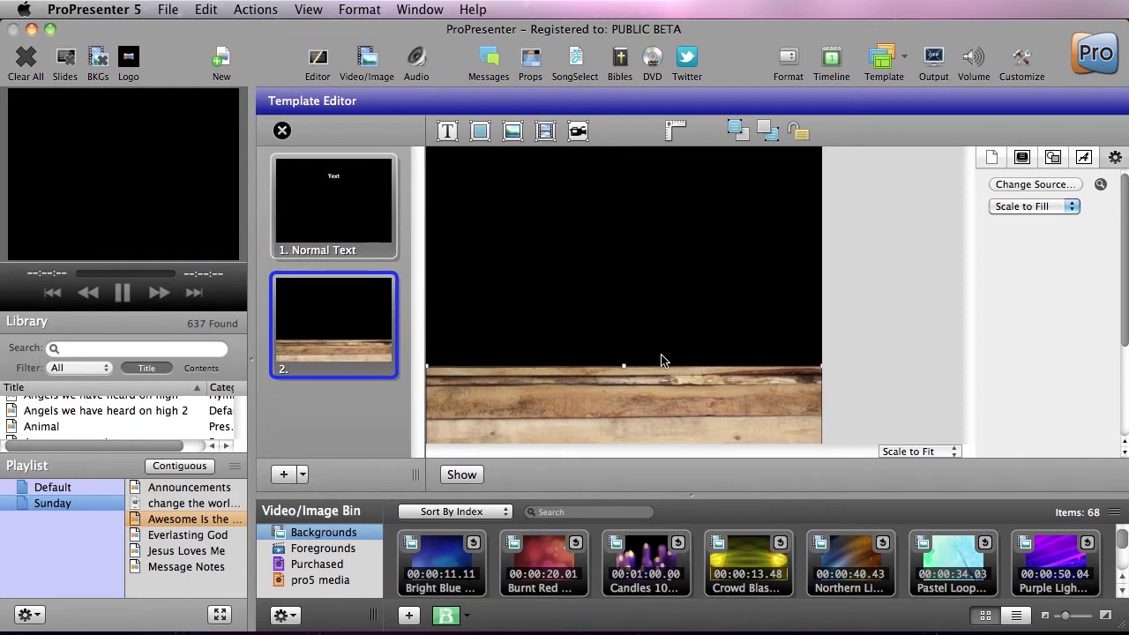
Step: Bring the placeholder text in front of the wood and move it onto the strip
click(772, 132)
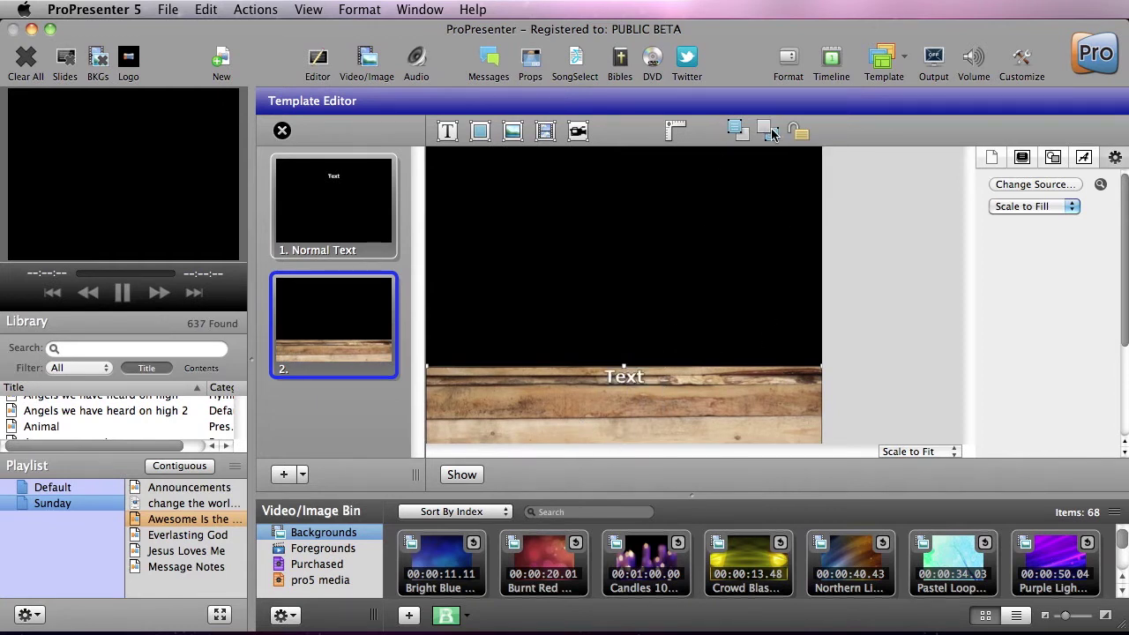
click(625, 377)
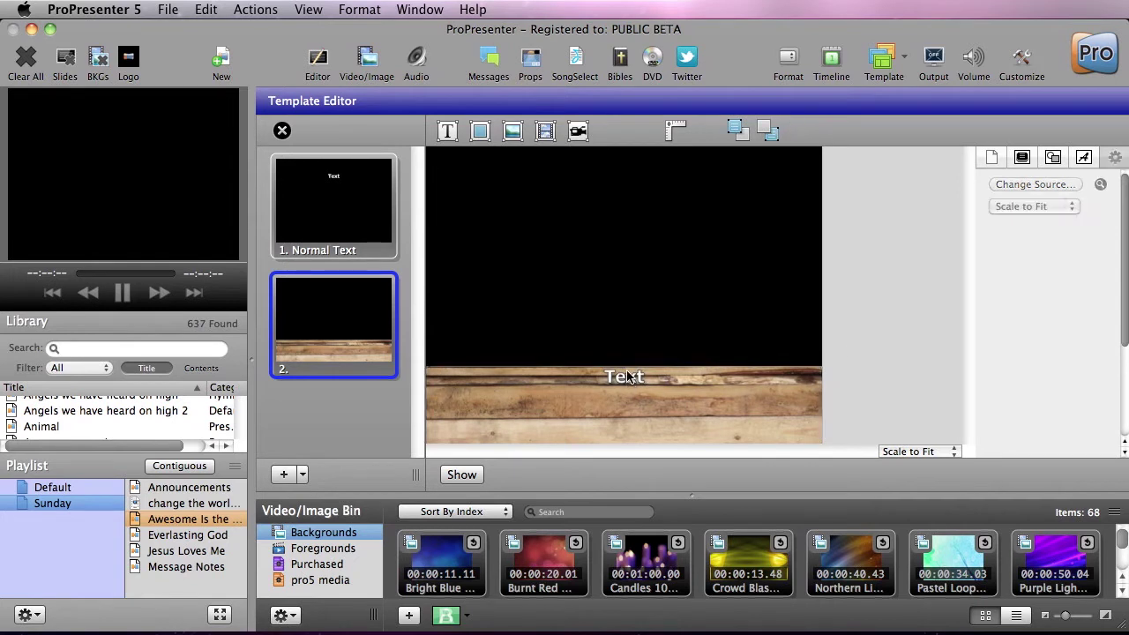
drag(627, 378, 629, 378)
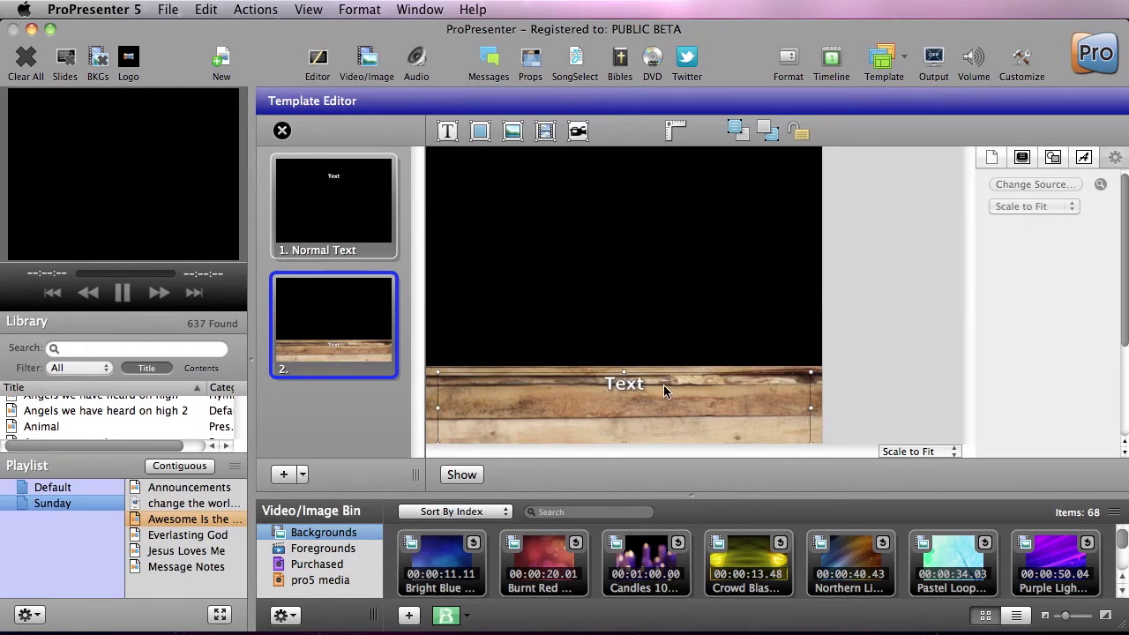
Step: Add numbered lines under 'Text' and enlarge the box so line 3 shows
double_click(654, 389)
click(653, 389)
key(Return)
text(3)
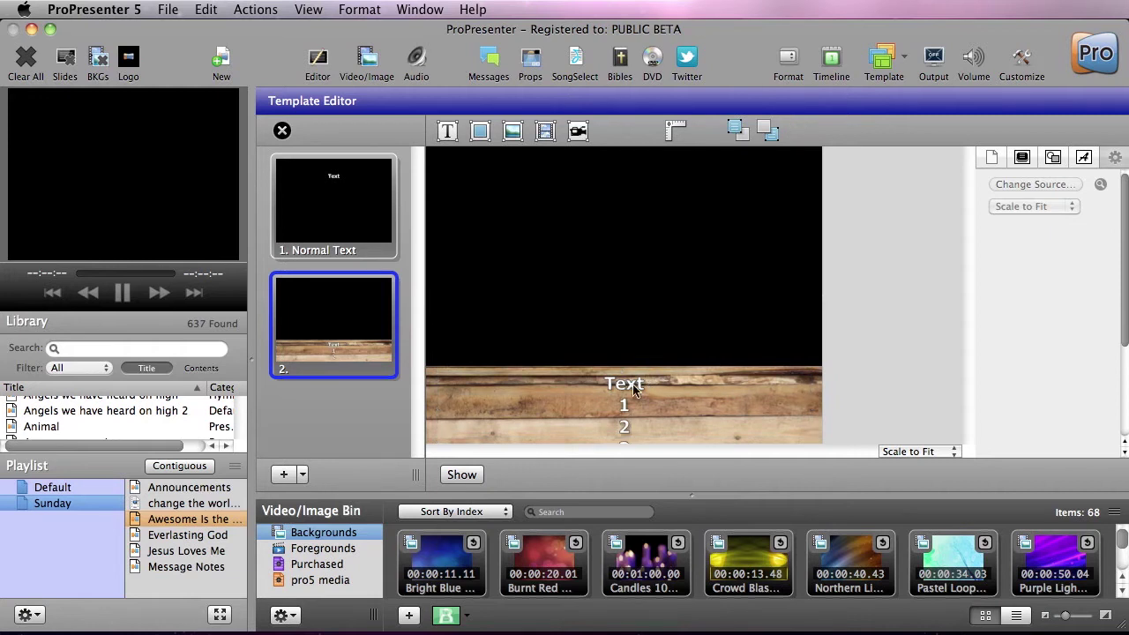
key(Up)
key(Up)
key(Up)
key(Up)
key(Up)
key(Up)
key(Up)
key(Up)
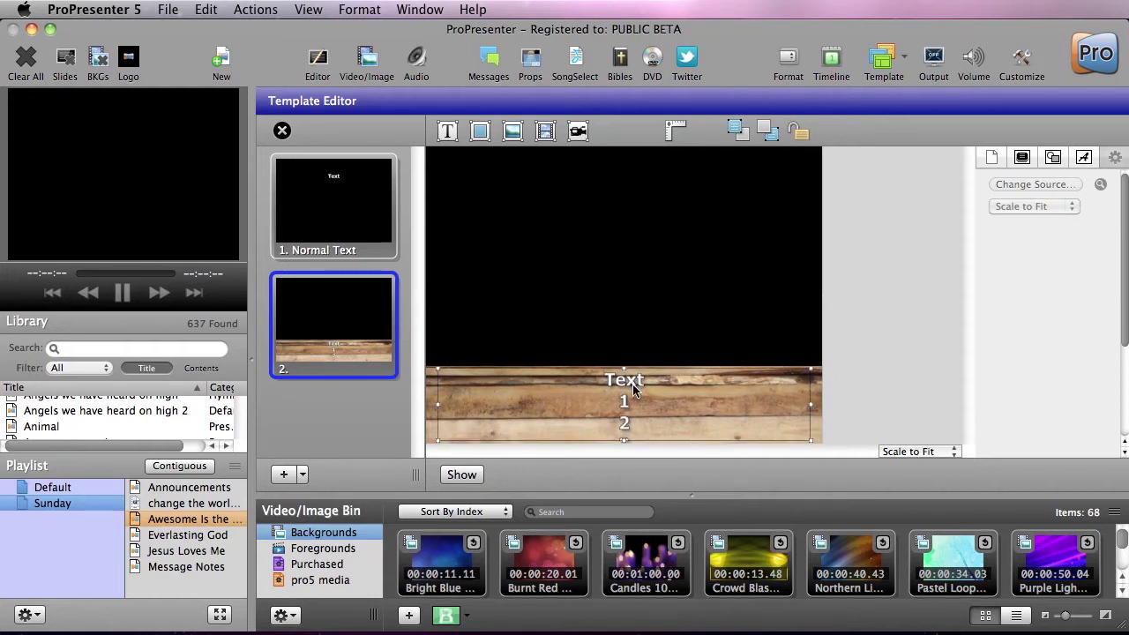
key(Up)
key(Up)
key(Up)
key(Up)
key(Up)
key(Up)
key(Up)
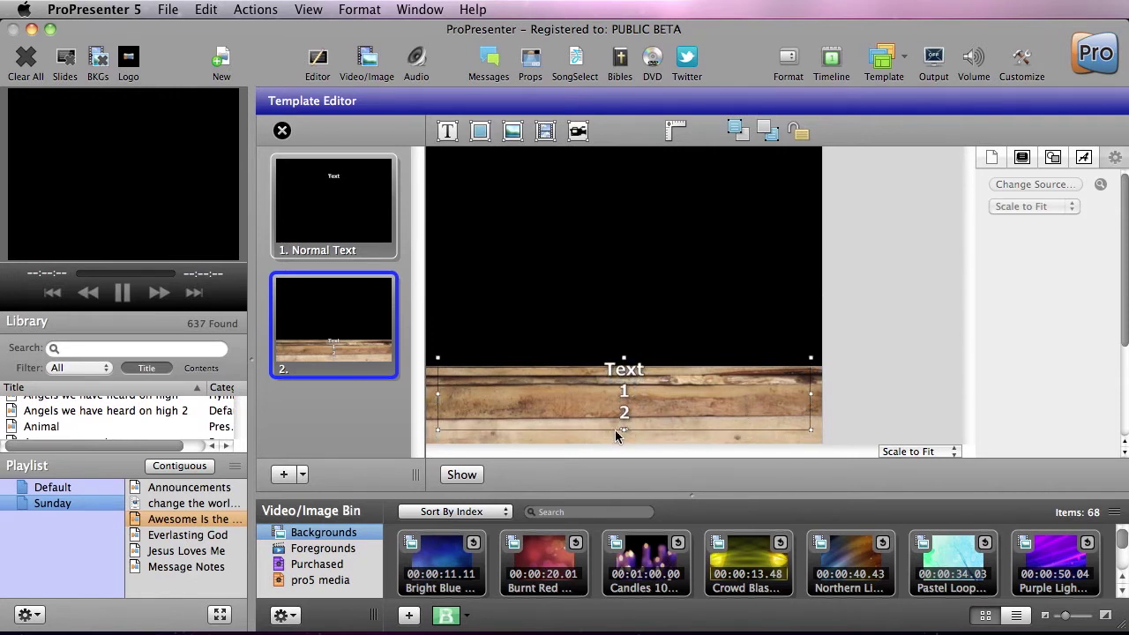
drag(624, 433, 626, 444)
click(847, 381)
Step: Raise the wood strip slightly so it sits behind all the text lines
click(815, 385)
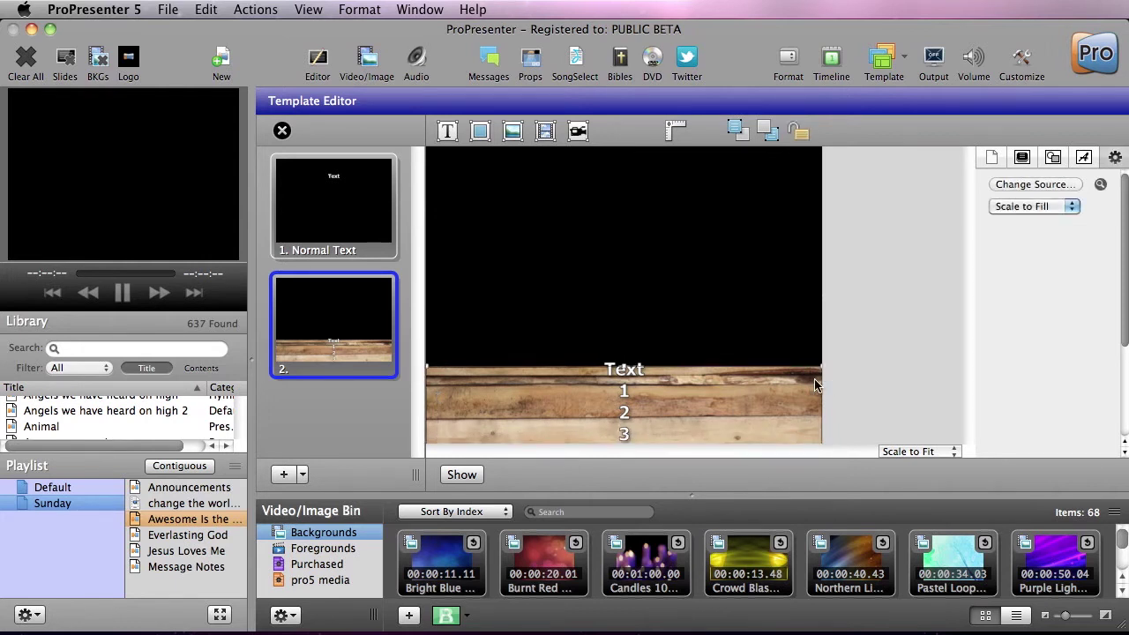
key(Up)
key(Up)
key(Up)
key(Up)
key(Up)
key(Up)
key(Up)
key(Up)
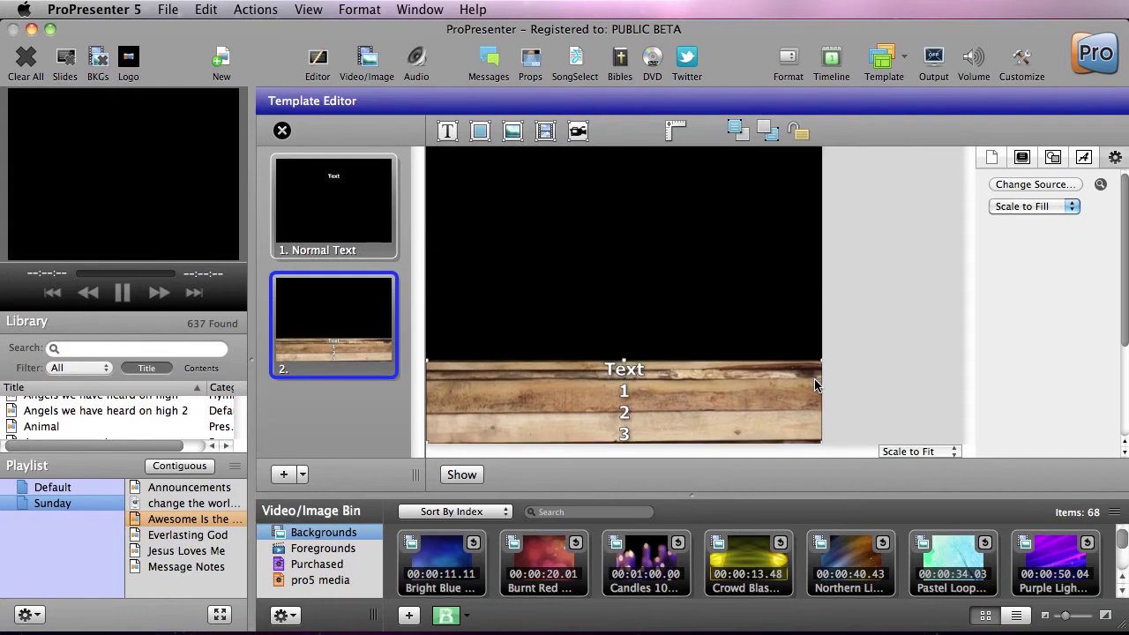
key(Up)
key(Up)
key(Up)
key(Up)
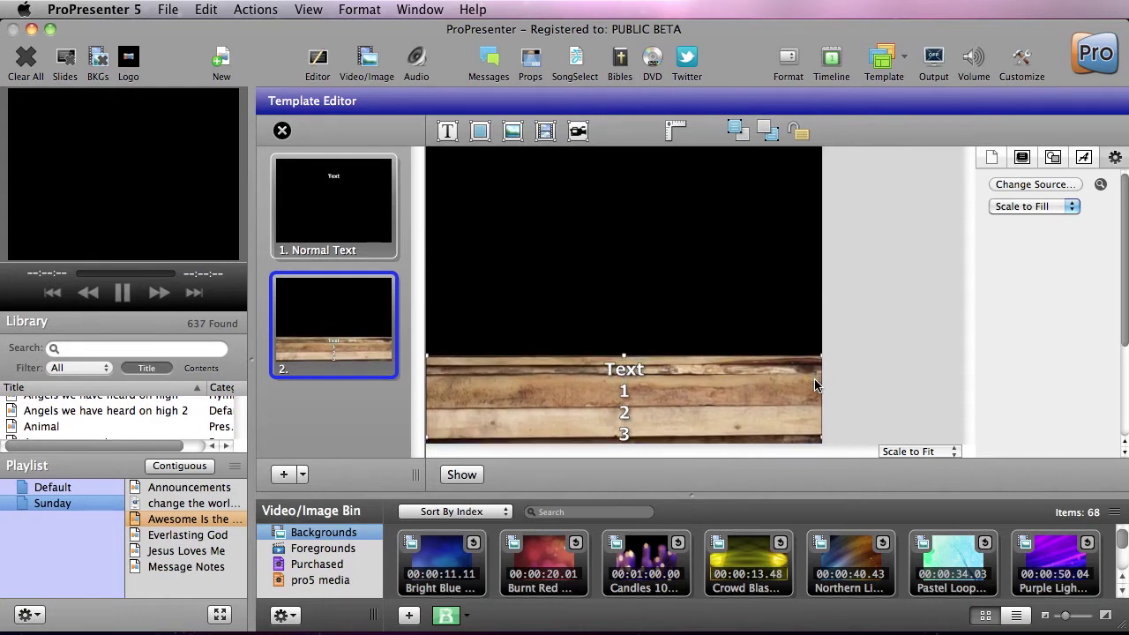
key(Up)
key(Up)
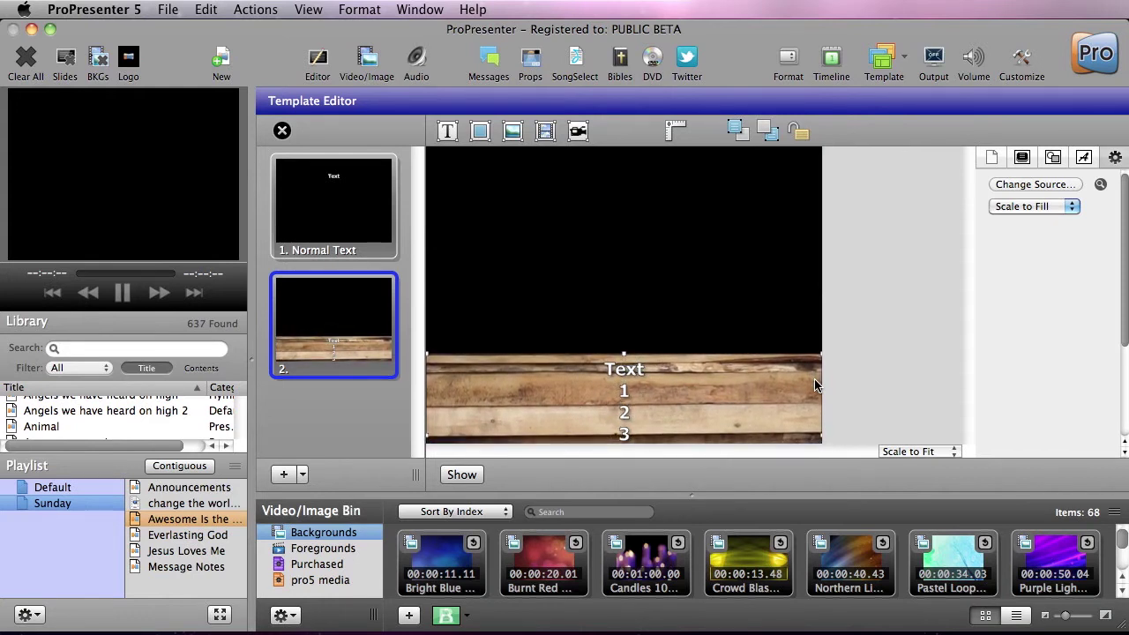
click(867, 350)
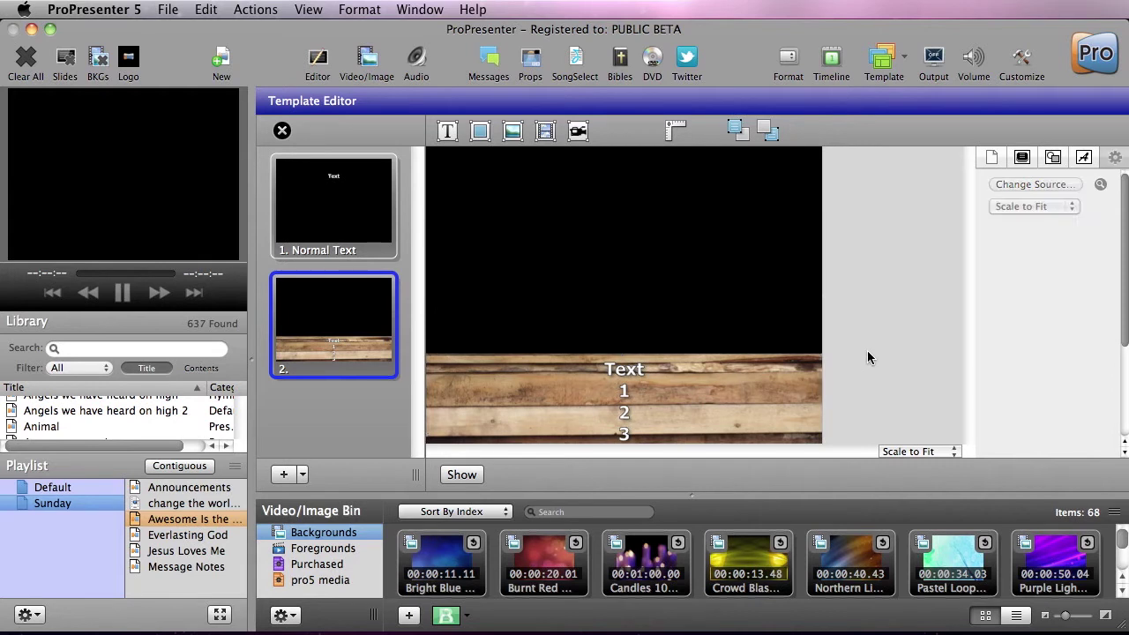
Step: Enter 'Lower Wood' as the second template slide's label in the slide inspector
click(1022, 160)
click(1038, 415)
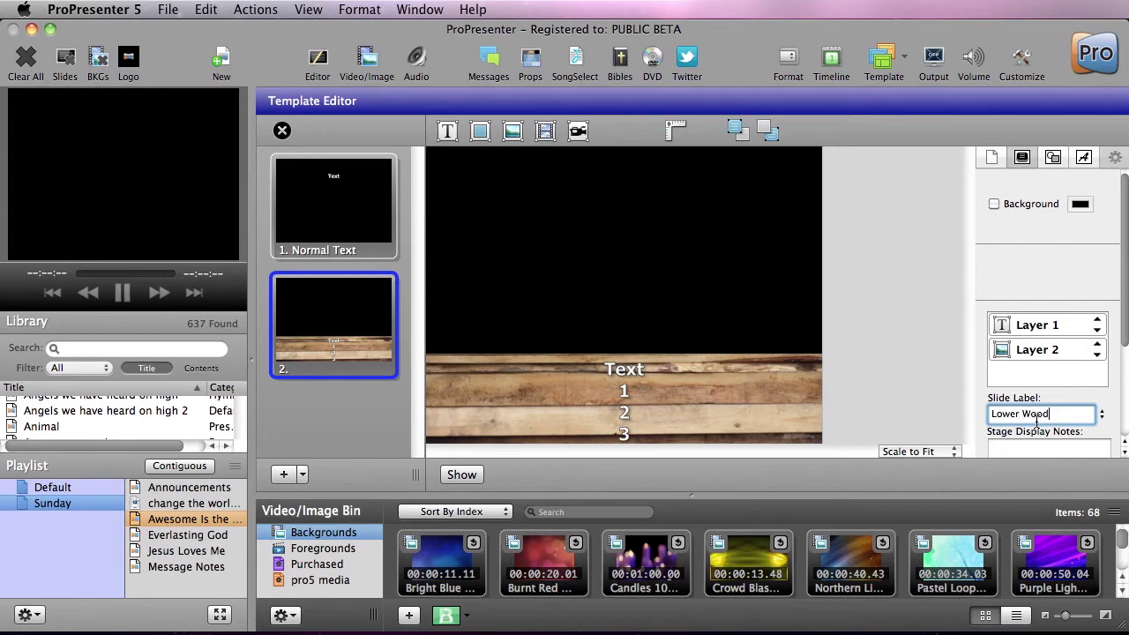
key(Return)
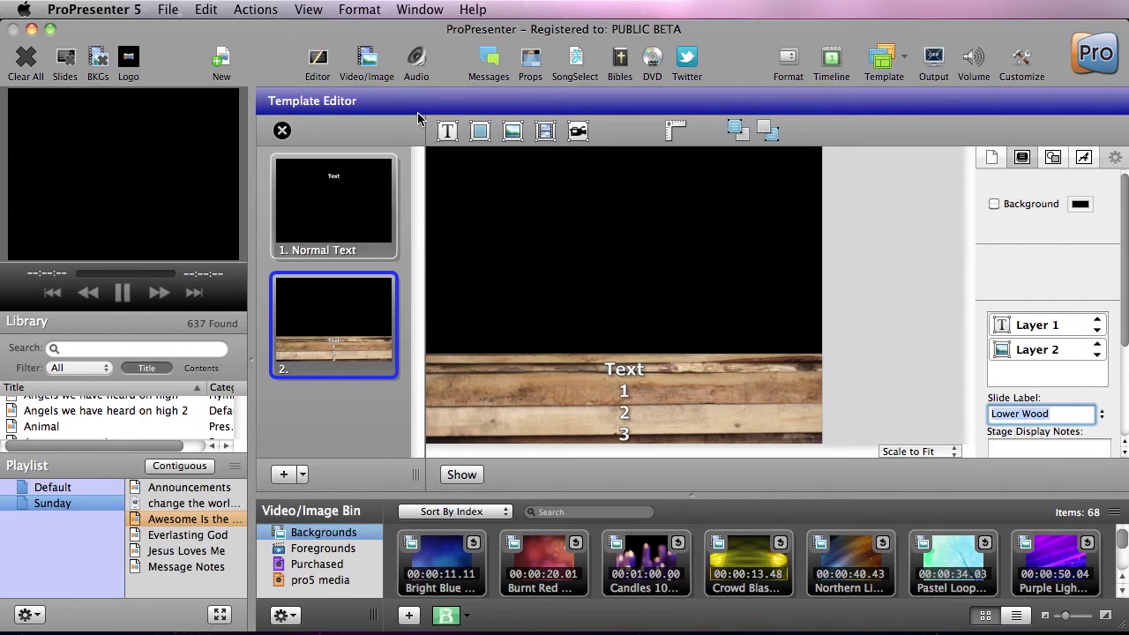
Step: Close the Template Editor and apply the Lower Wood template to the song's slide 2
click(280, 132)
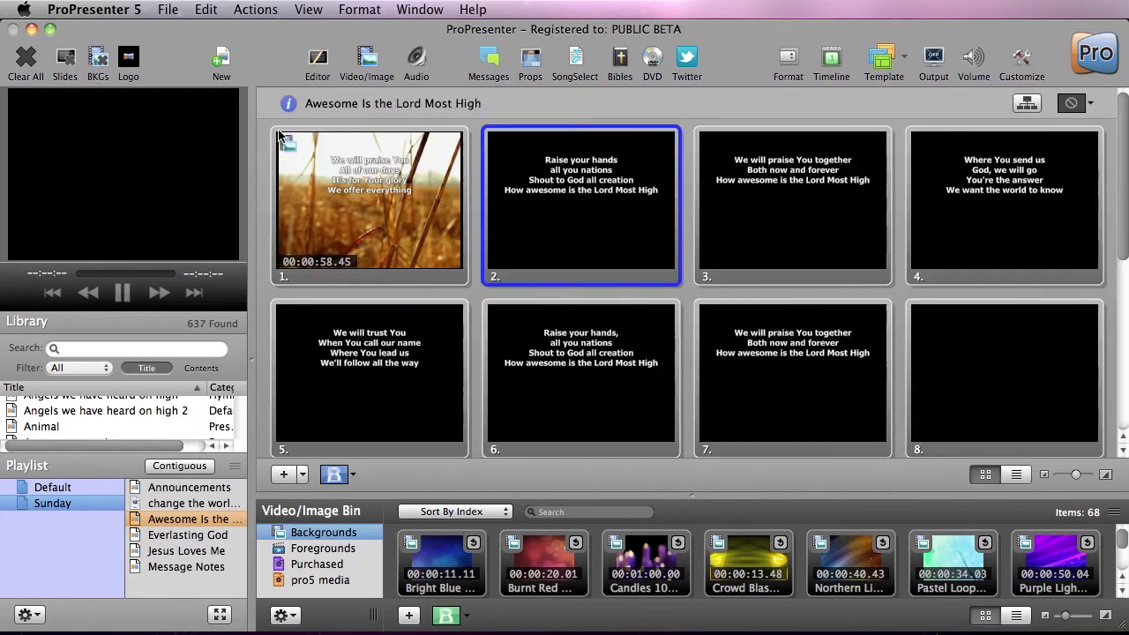
click(900, 66)
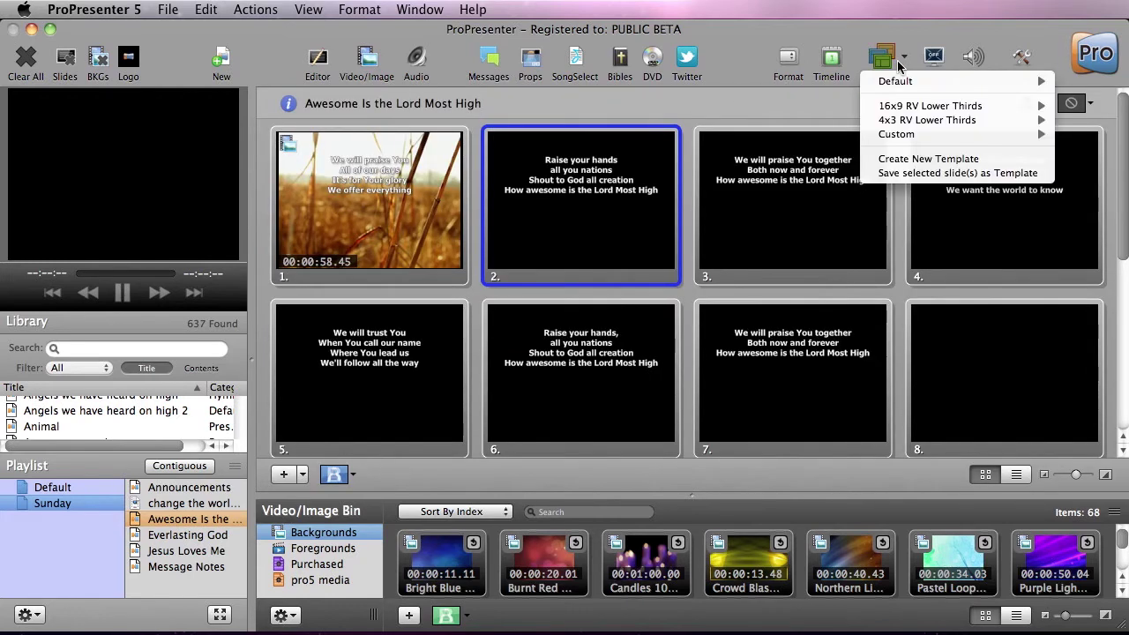
mouse_move(918, 126)
click(826, 221)
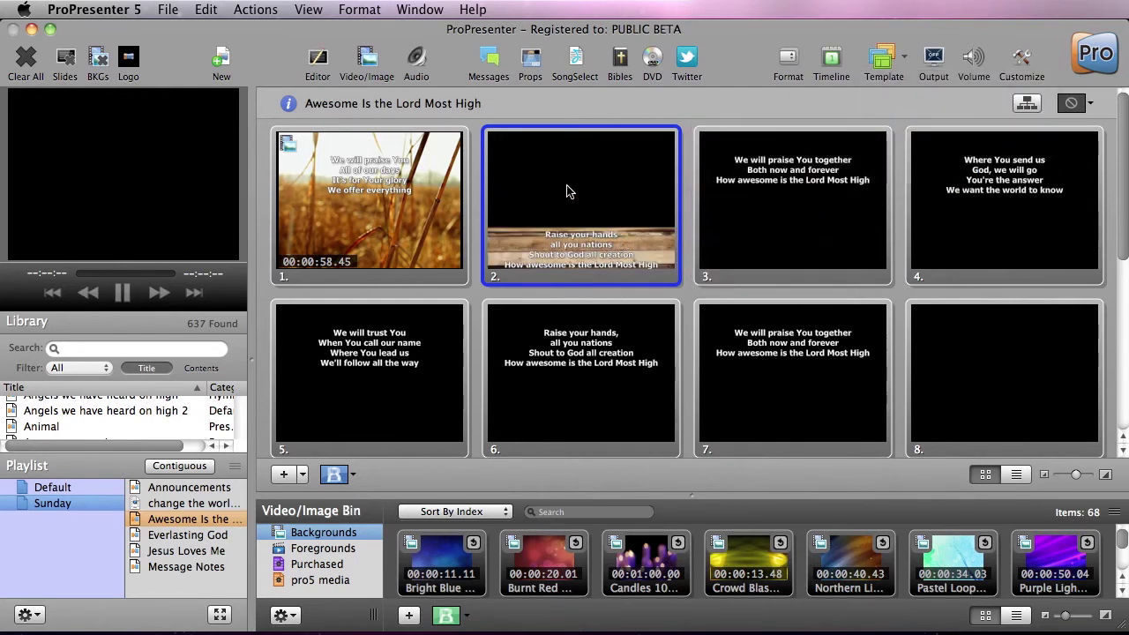
click(684, 302)
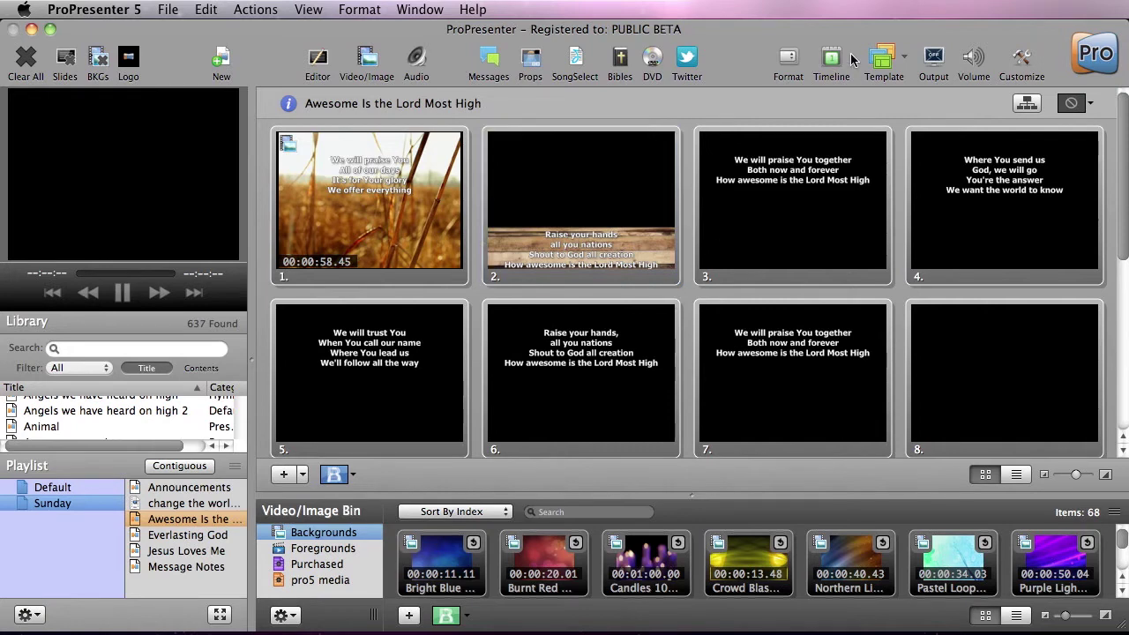
click(904, 67)
Step: Apply Lower Wood to all the song's slides and preview slides 1 and 2
mouse_move(900, 134)
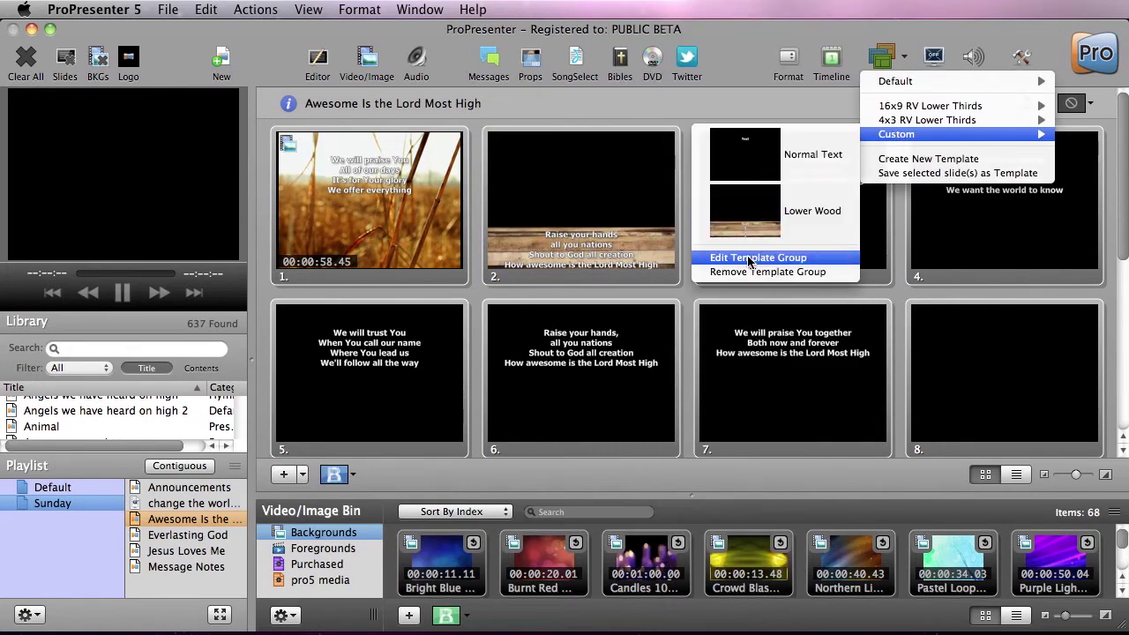
click(777, 218)
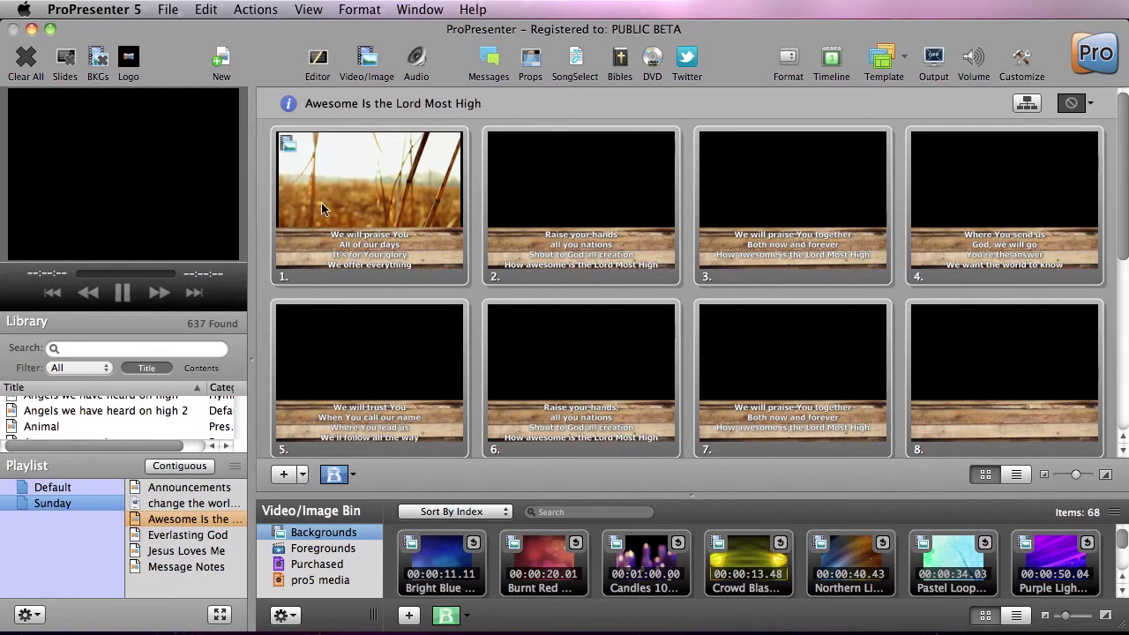
click(392, 180)
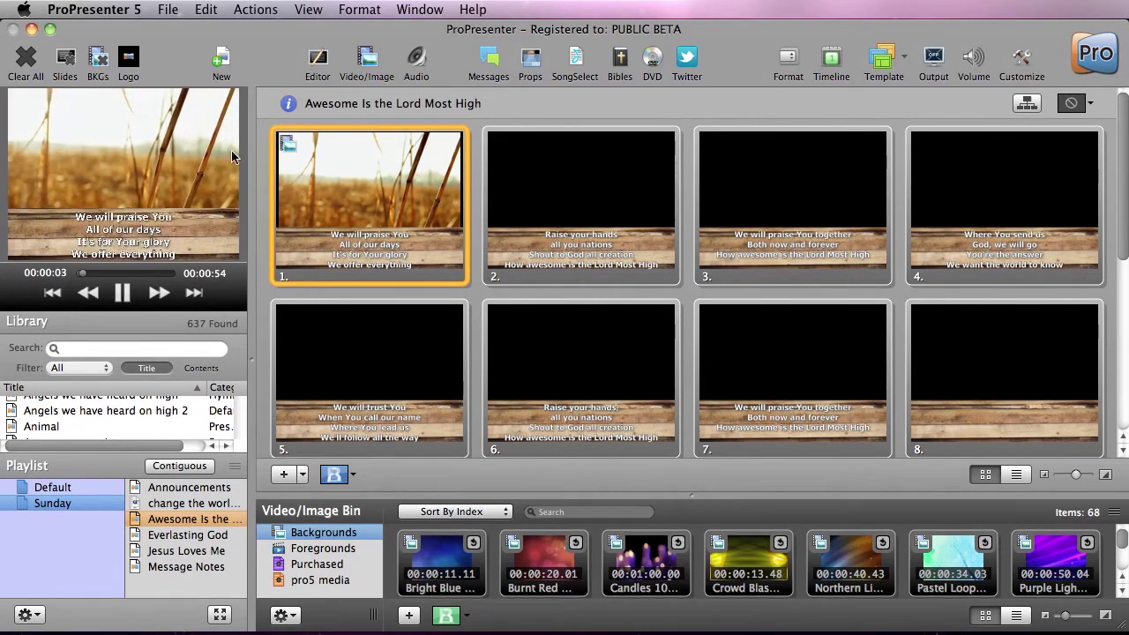
click(613, 210)
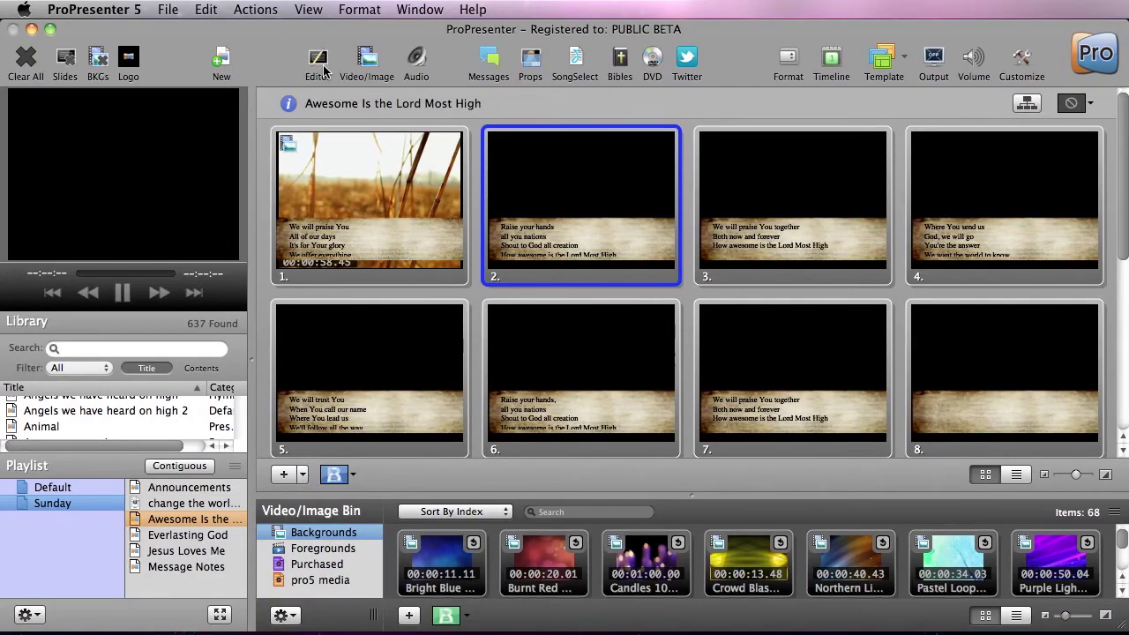
Step: Open slide 2 in the editor and widen its lyrics box leftward across the parchment
click(321, 67)
click(582, 377)
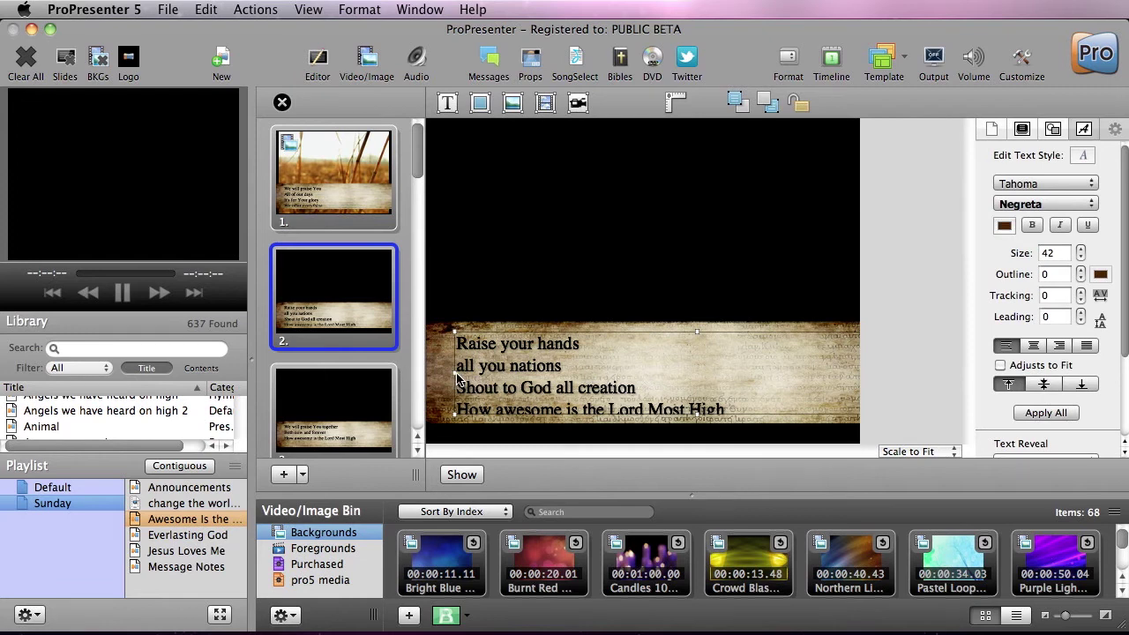
mouse_move(456, 380)
mouse_down()
mouse_move(553, 381)
mouse_move(470, 375)
mouse_up()
mouse_move(456, 375)
mouse_down()
mouse_move(423, 375)
mouse_move(441, 375)
mouse_up()
drag(580, 375, 572, 375)
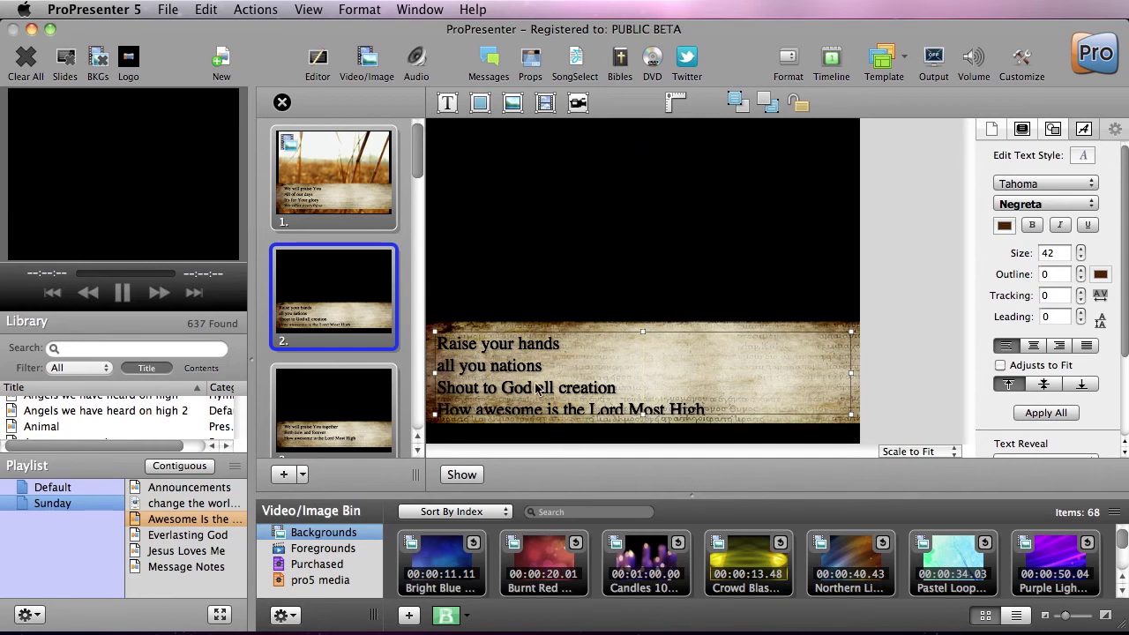
Step: Centre the lyrics and set them in white American Typewriter Bold
click(1037, 347)
click(1062, 183)
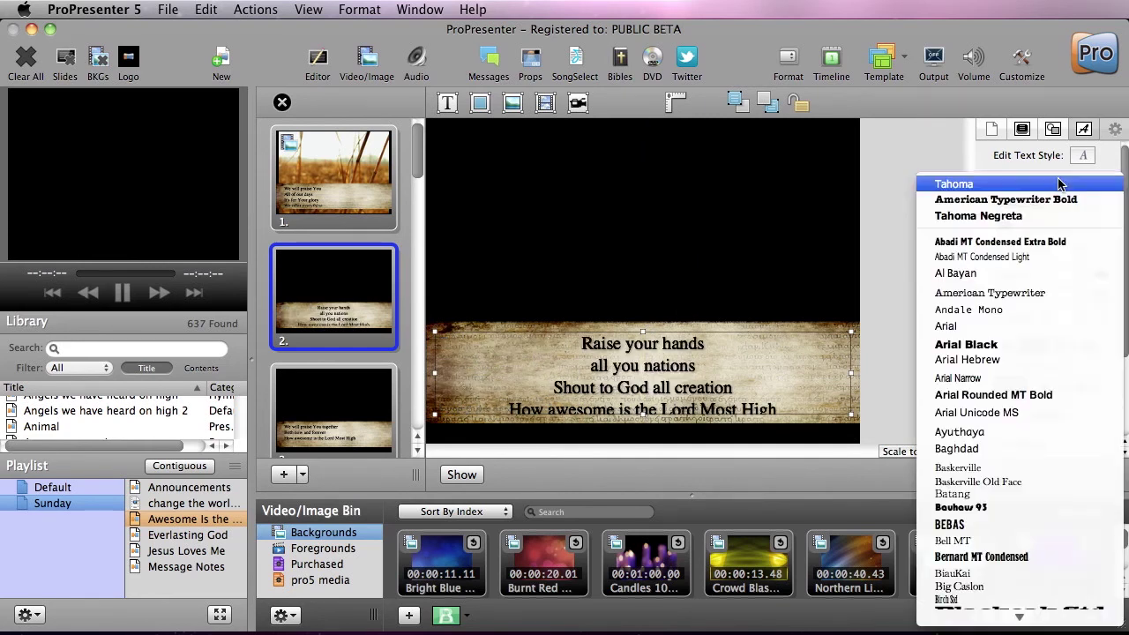
click(1061, 200)
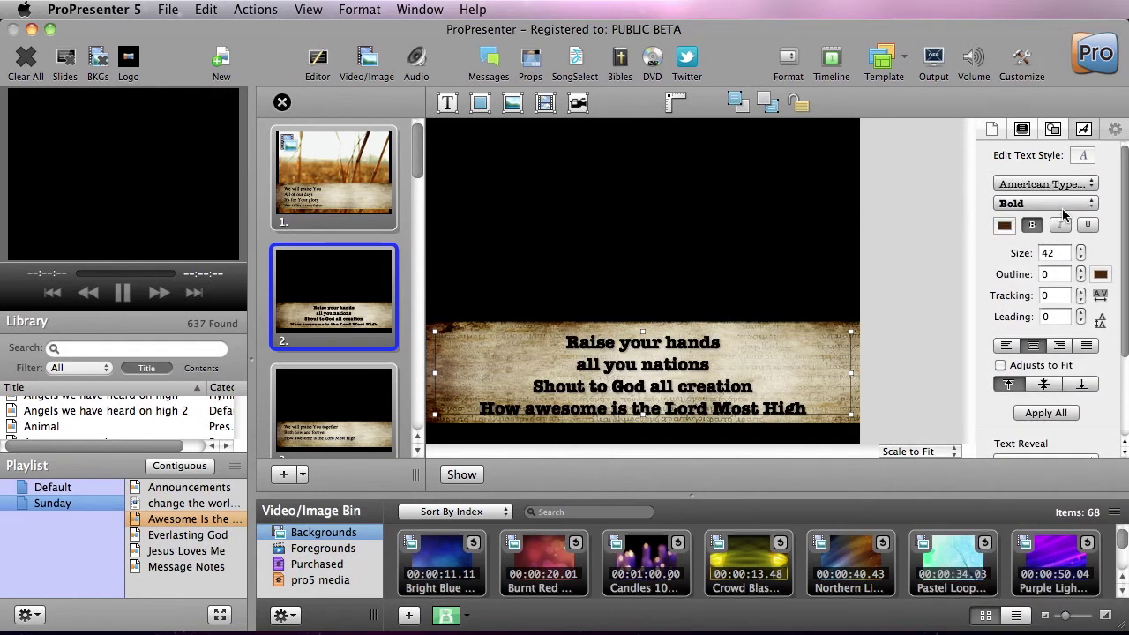
click(1004, 225)
drag(407, 386, 404, 235)
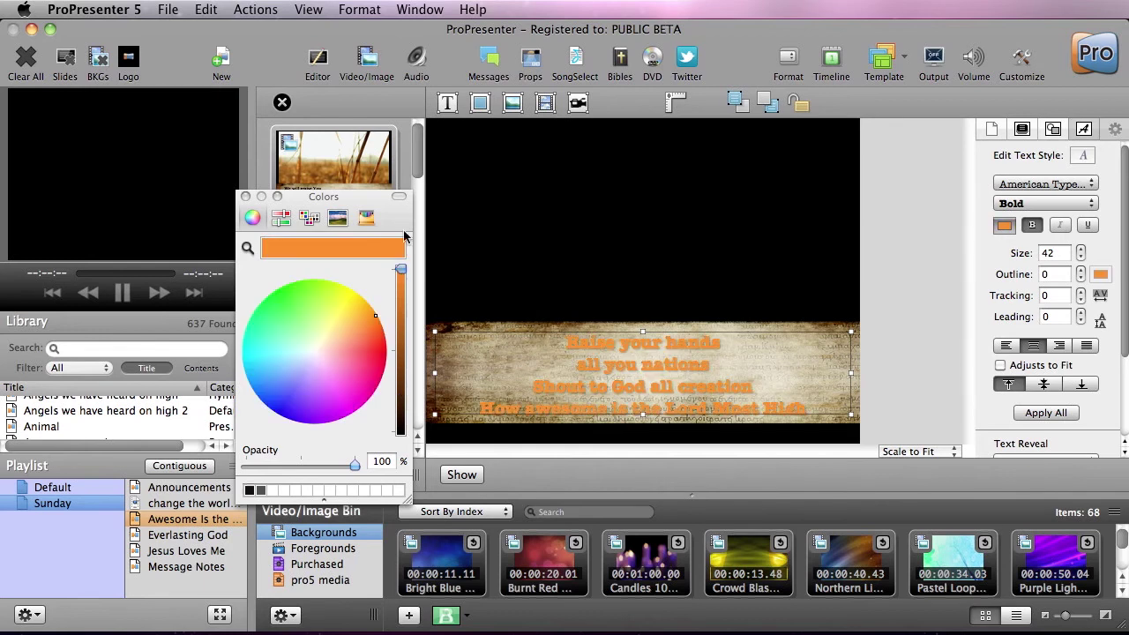
click(310, 352)
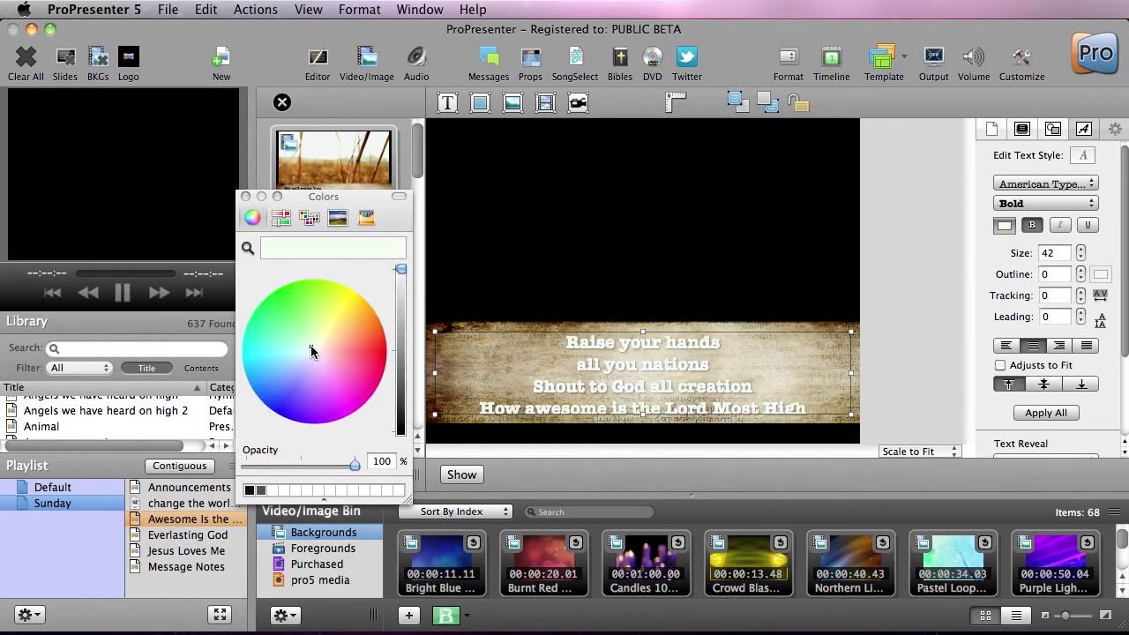
click(246, 196)
Step: Give the lyrics a 2-point text outline in a dark reddish brown
click(1082, 276)
click(1082, 270)
click(1081, 270)
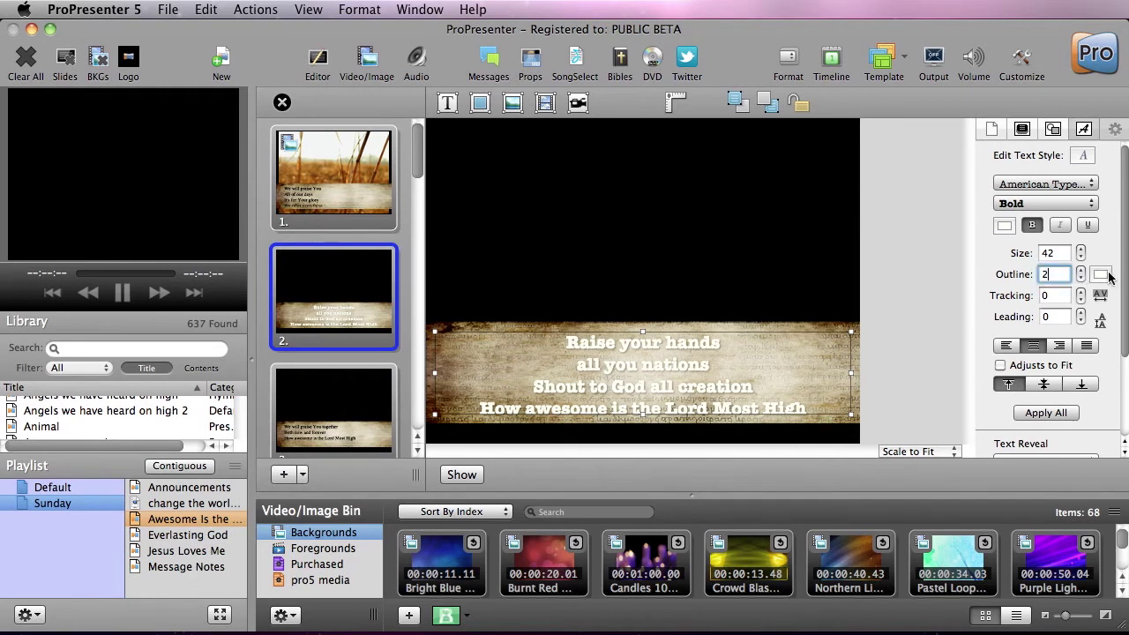
click(1101, 274)
drag(403, 377, 379, 329)
click(357, 372)
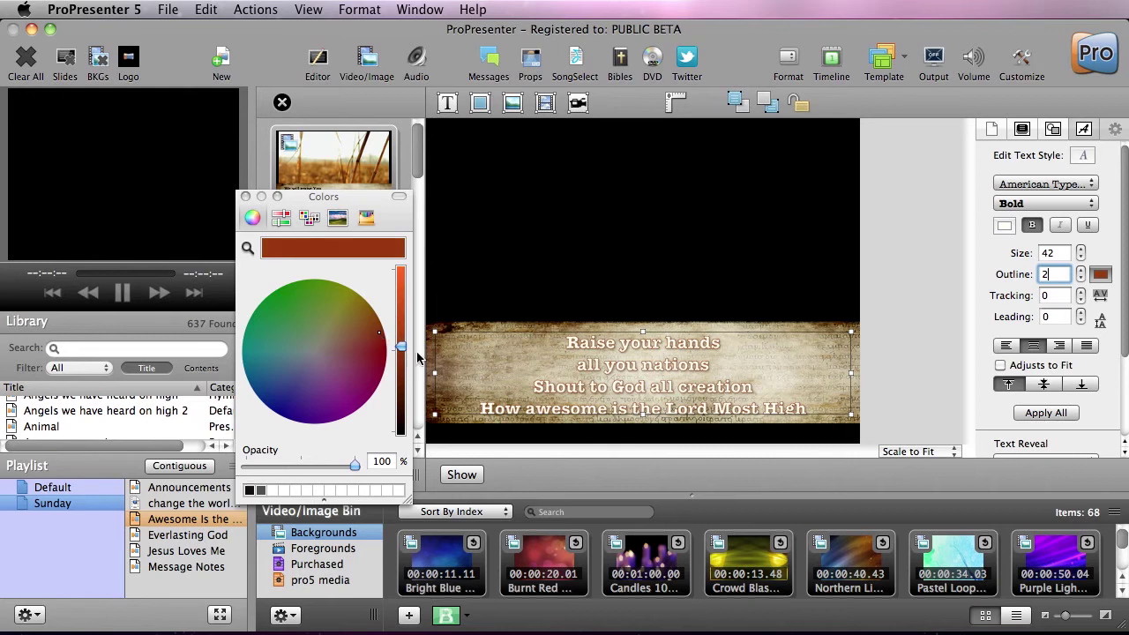
drag(400, 350, 400, 364)
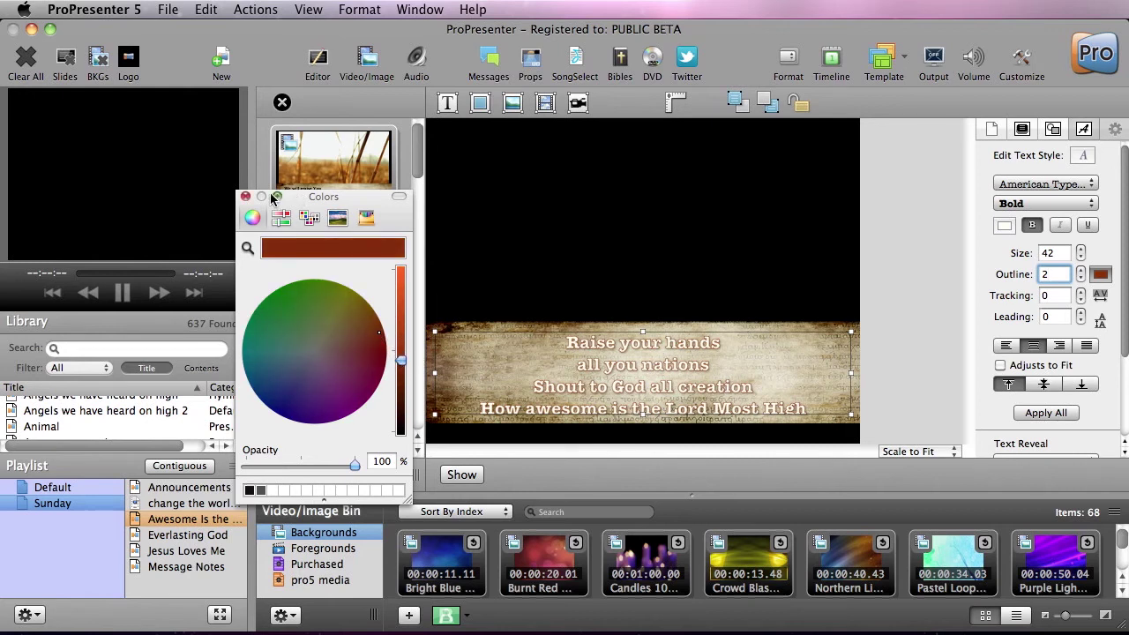
drag(403, 397, 409, 385)
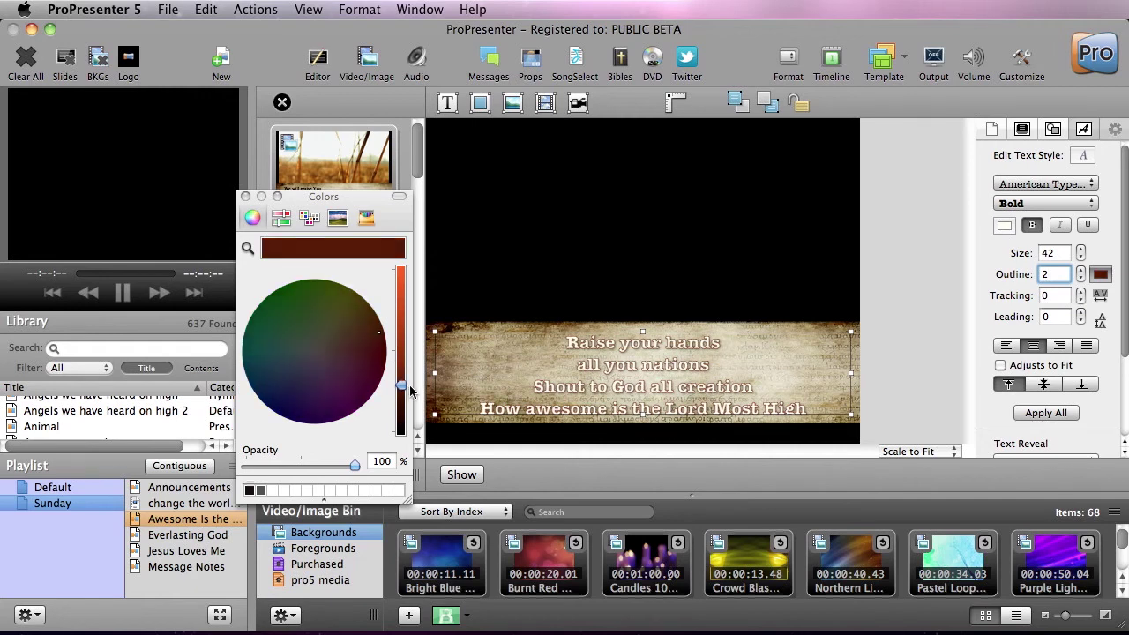
click(246, 196)
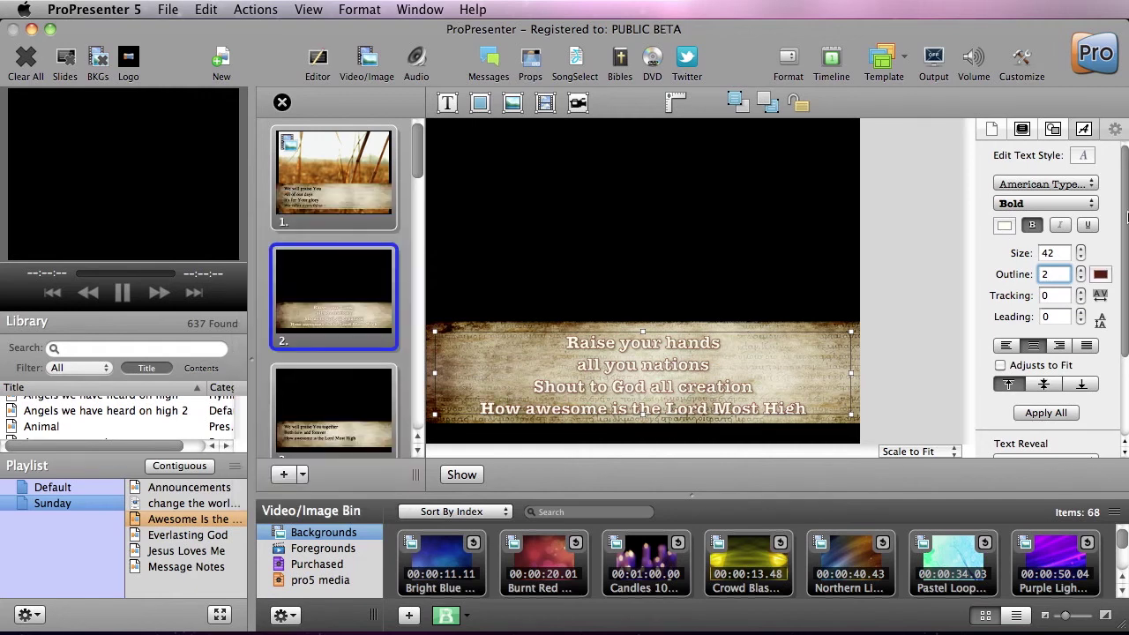
click(1051, 131)
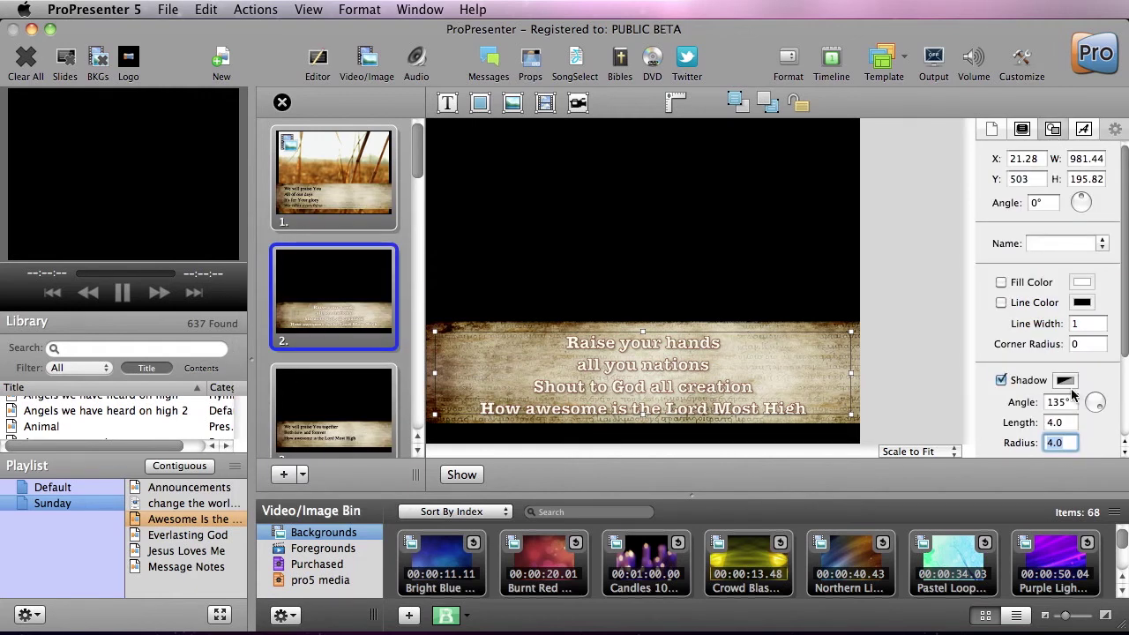
Step: Set the lyric shadow's length to 5 and radius to 8
click(1073, 442)
key(Return)
click(1055, 424)
text(5)
key(Return)
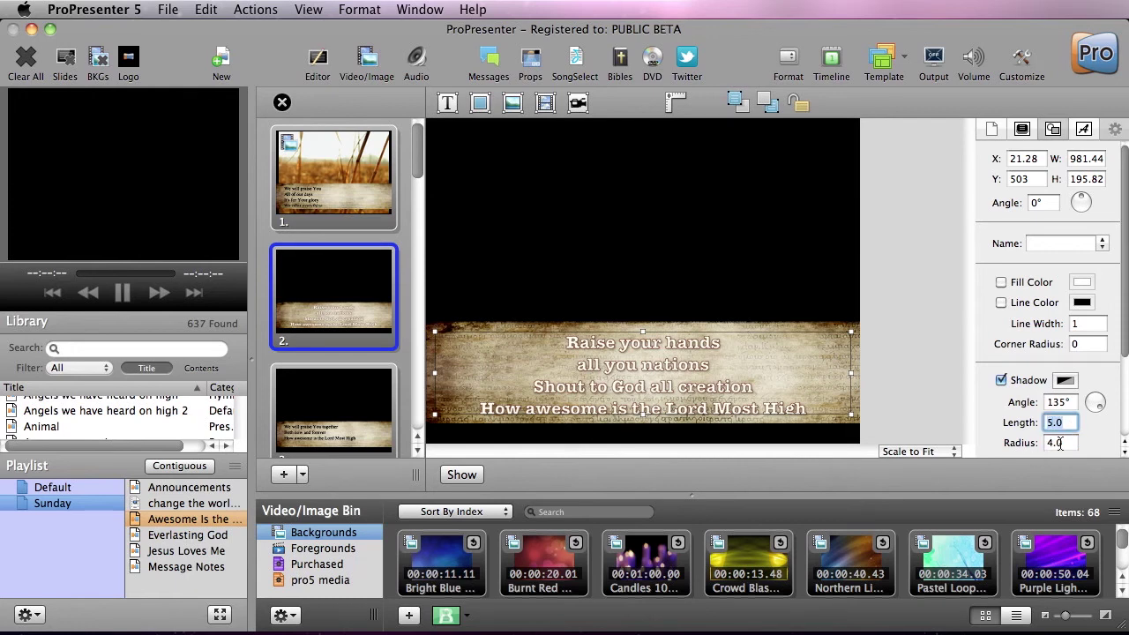
key(Tab)
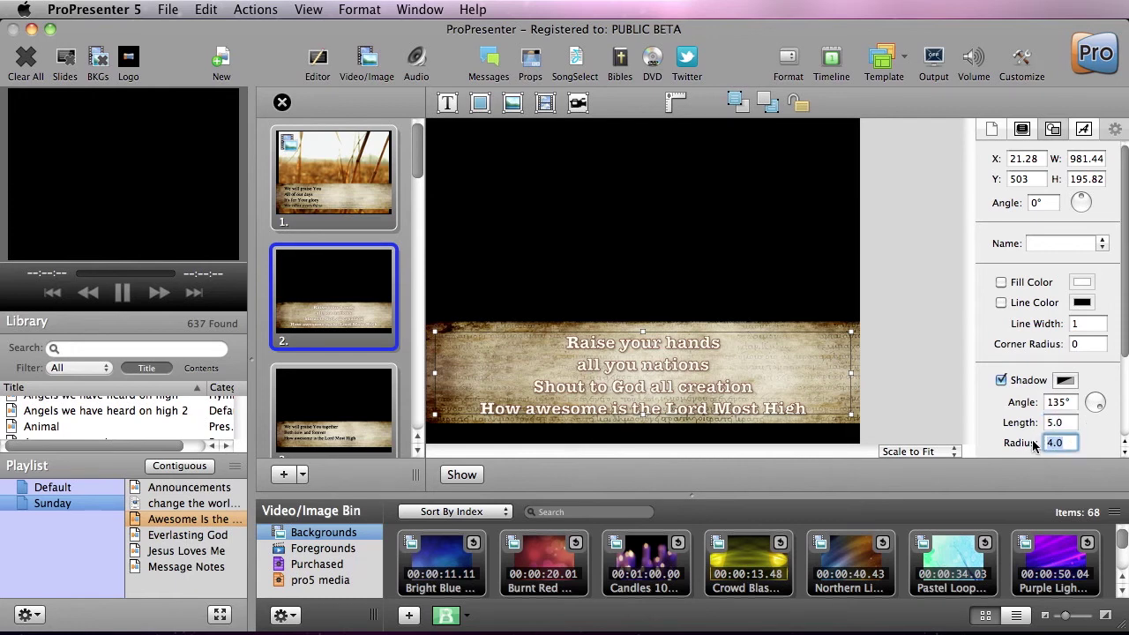
text(8)
key(Return)
Step: Lower the shadow colour's opacity to 66% and extend the lyric box slightly downward
click(919, 346)
click(713, 385)
click(1063, 380)
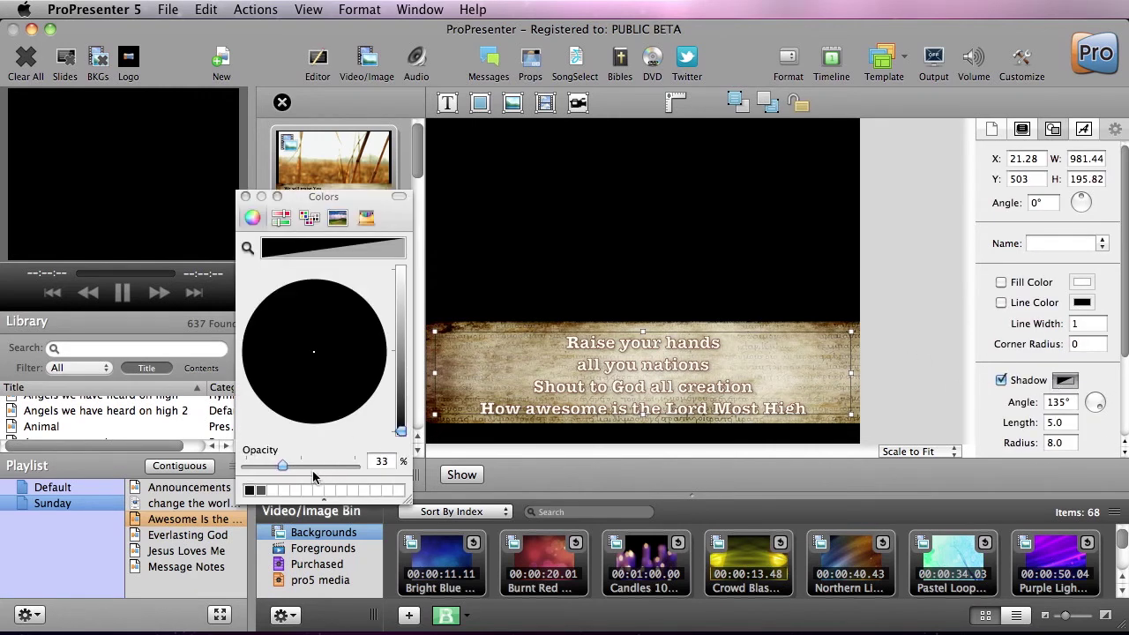
click(318, 466)
mouse_move(319, 472)
mouse_down()
mouse_move(329, 465)
mouse_move(318, 466)
mouse_up()
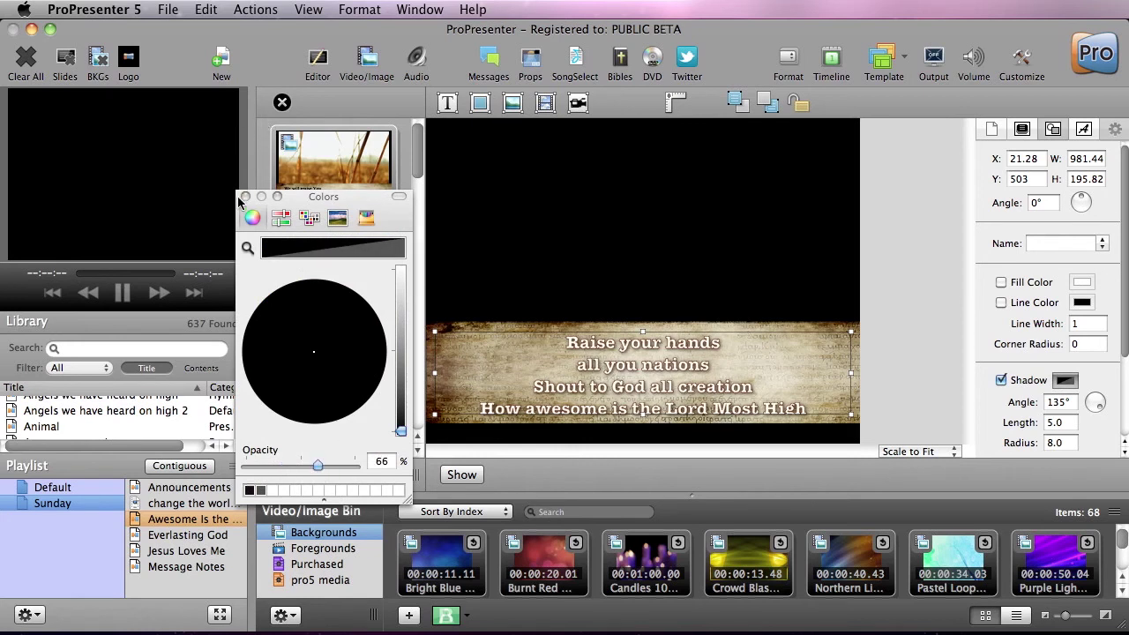
click(246, 196)
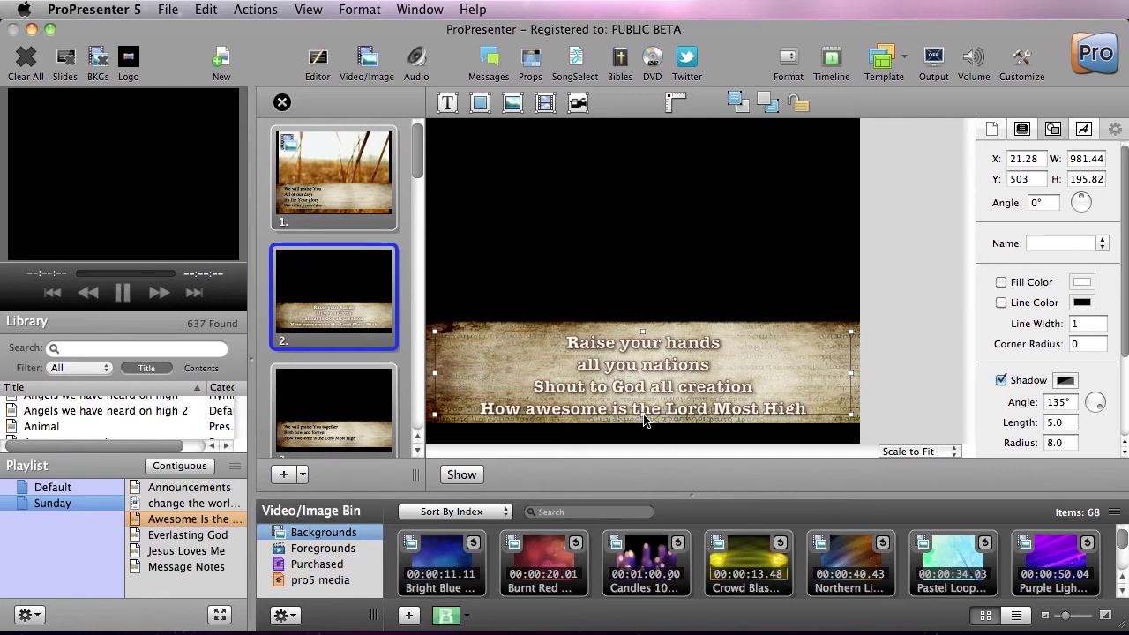
drag(644, 421, 645, 428)
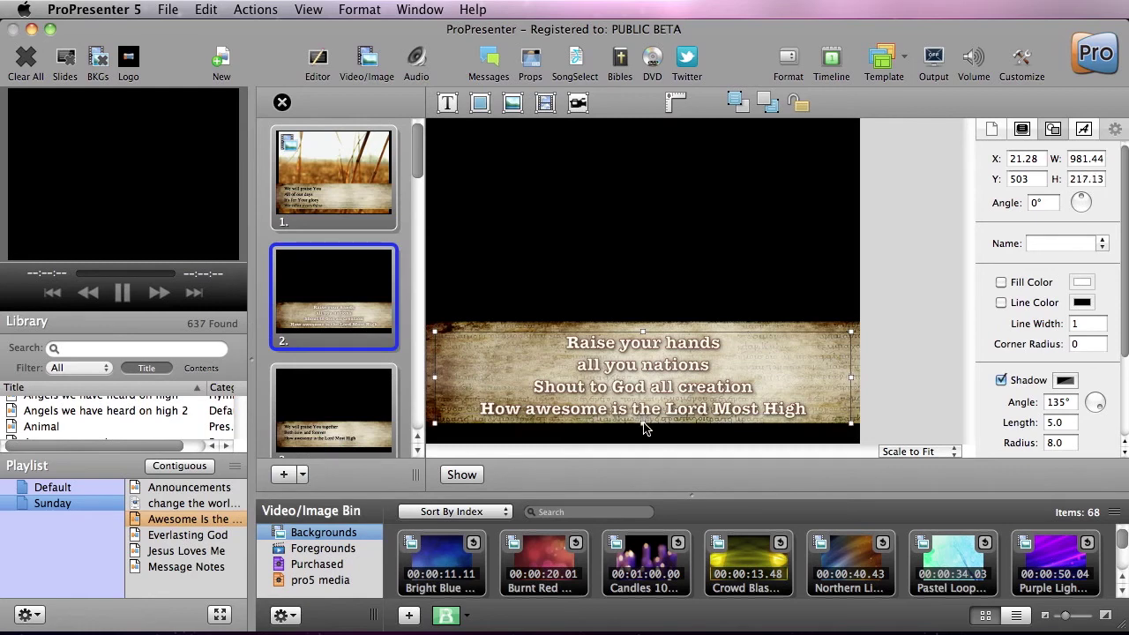
click(887, 322)
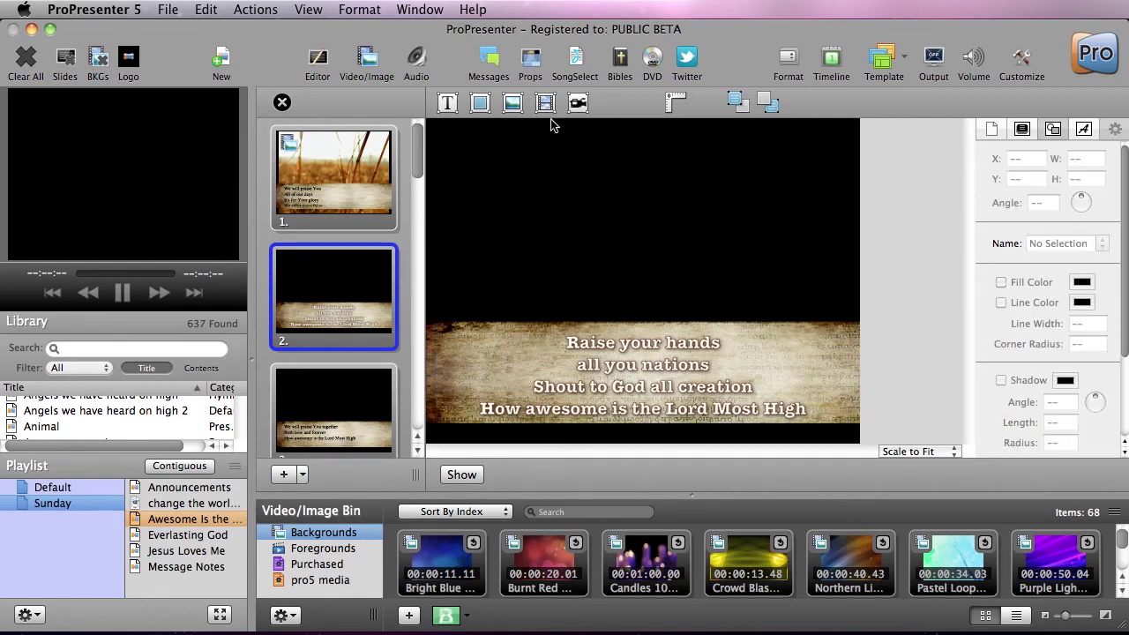
Step: Close the editor and save slide 2 as a new template named 'lower 3rd altered'
click(283, 103)
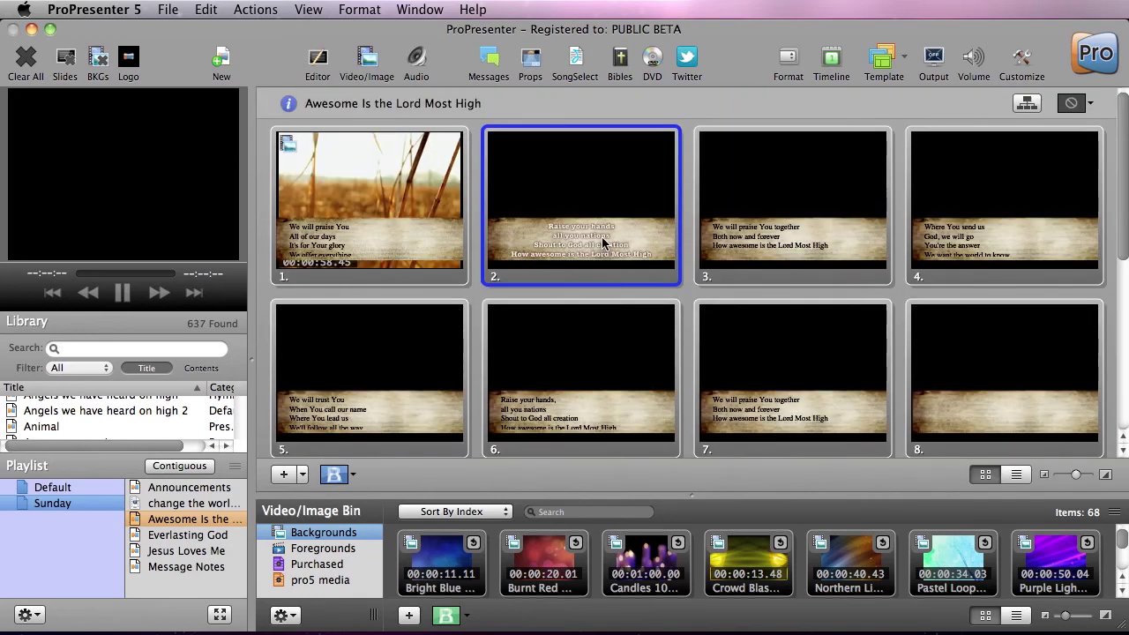
click(904, 57)
mouse_move(946, 124)
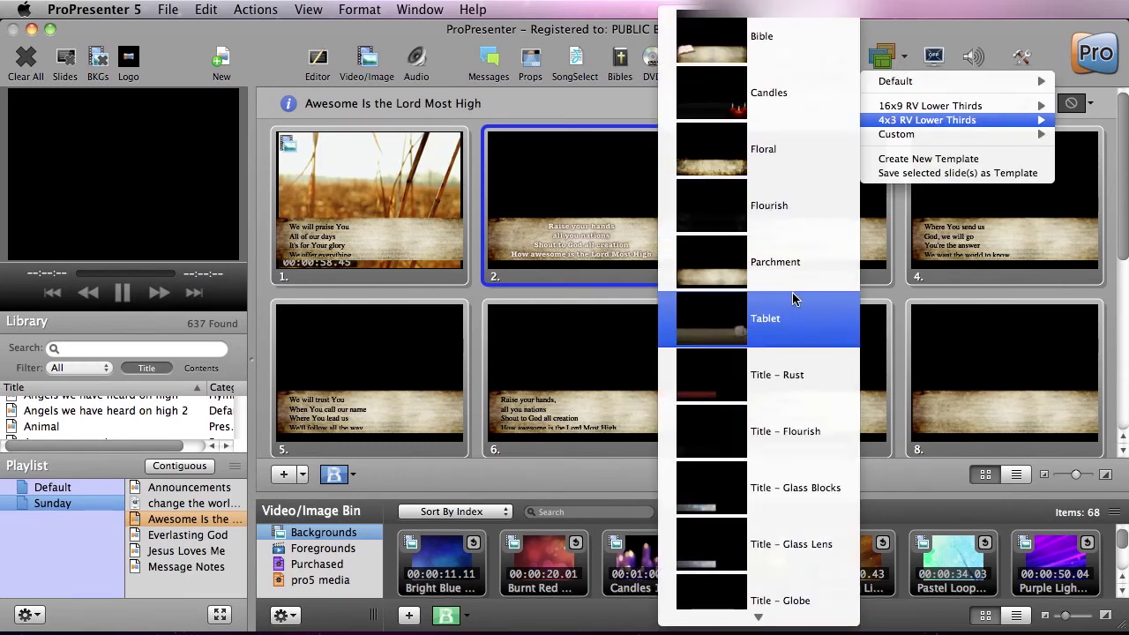
click(548, 99)
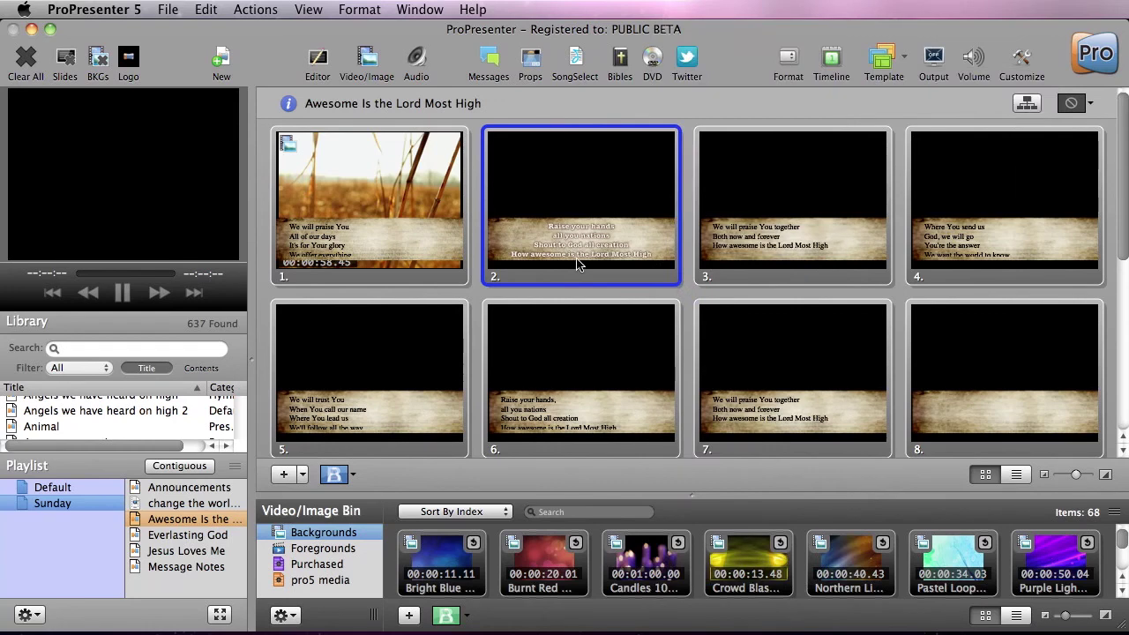
right_click(581, 238)
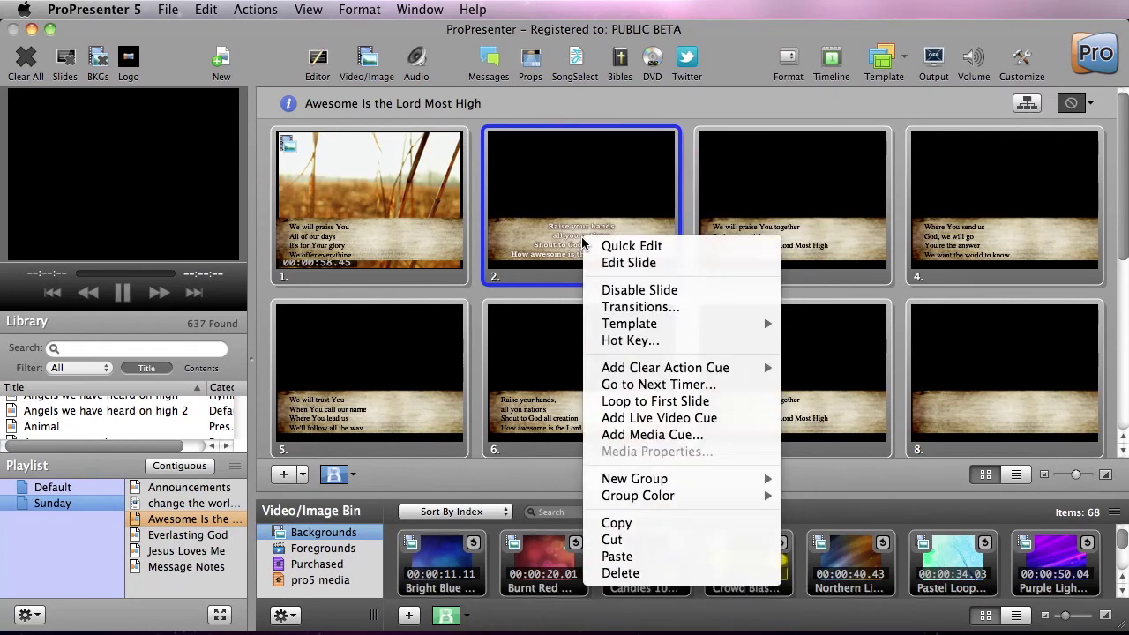
mouse_move(649, 324)
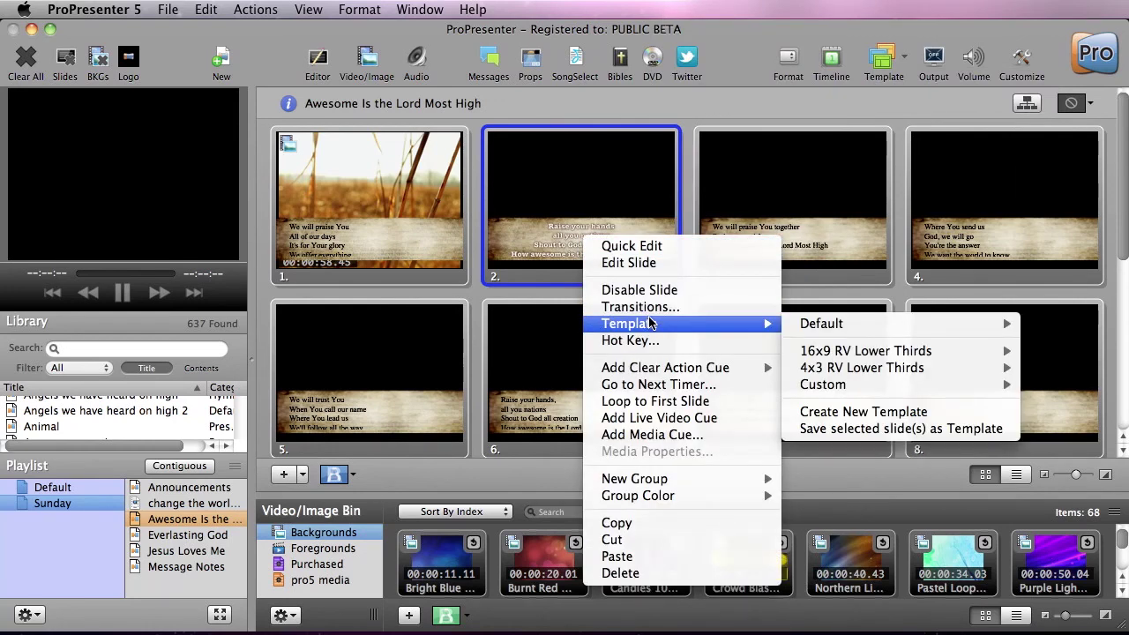
click(876, 430)
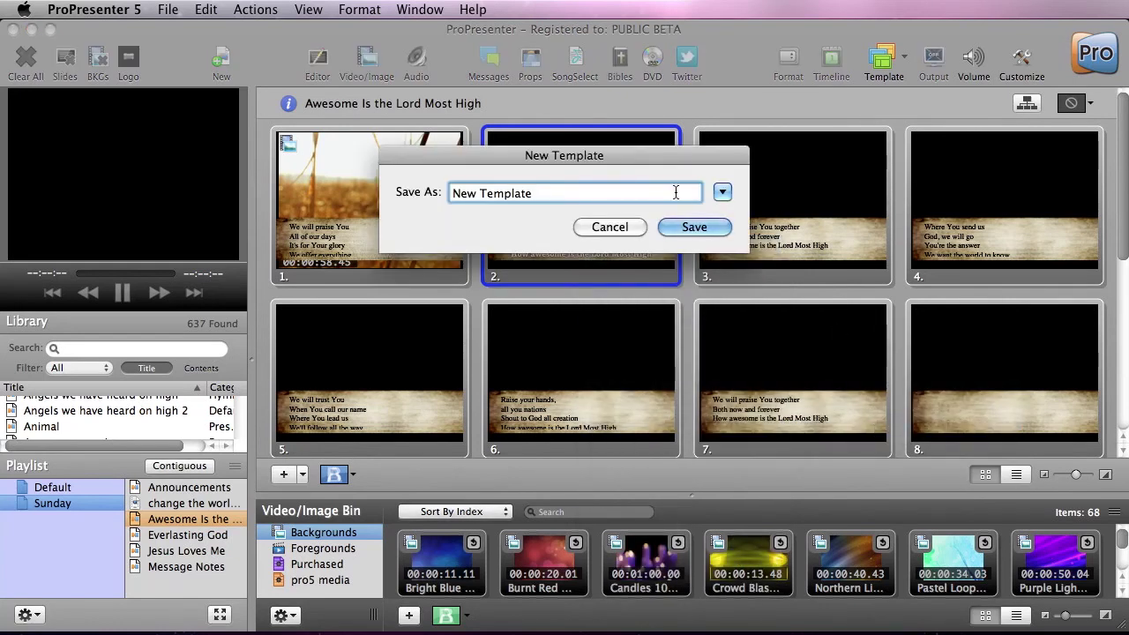
click(723, 192)
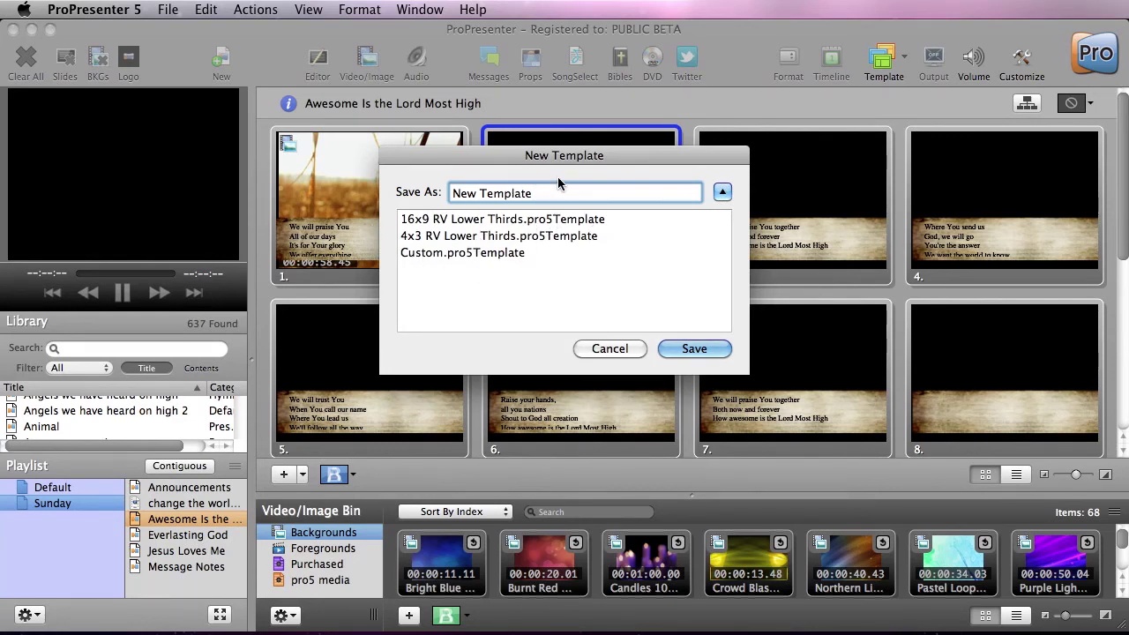
key(super+a)
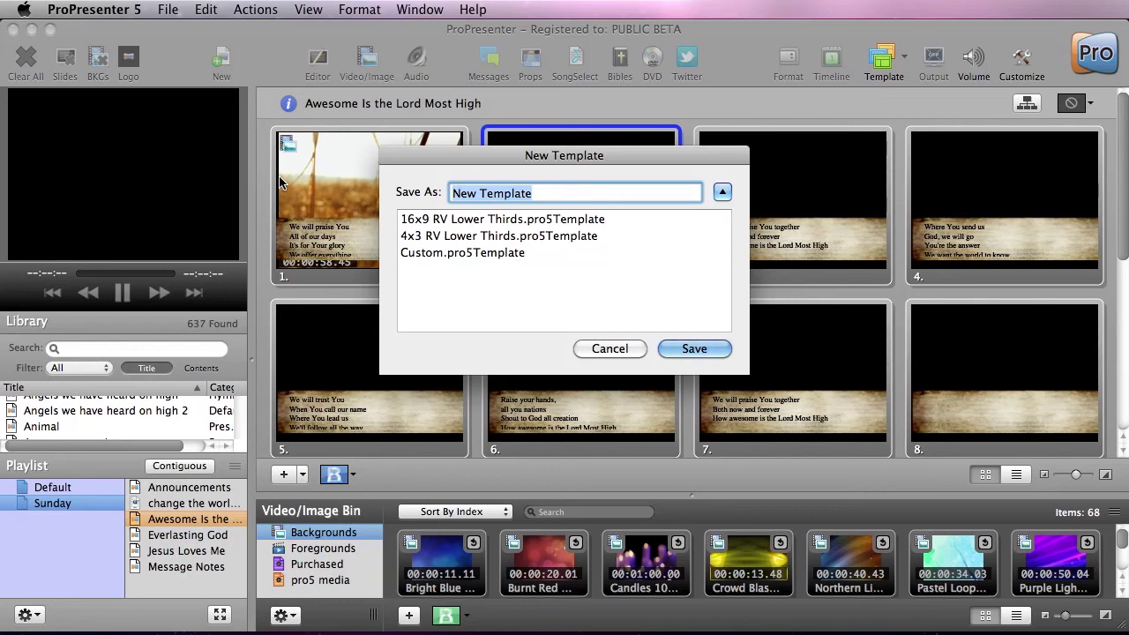
text(lower 3rd altered)
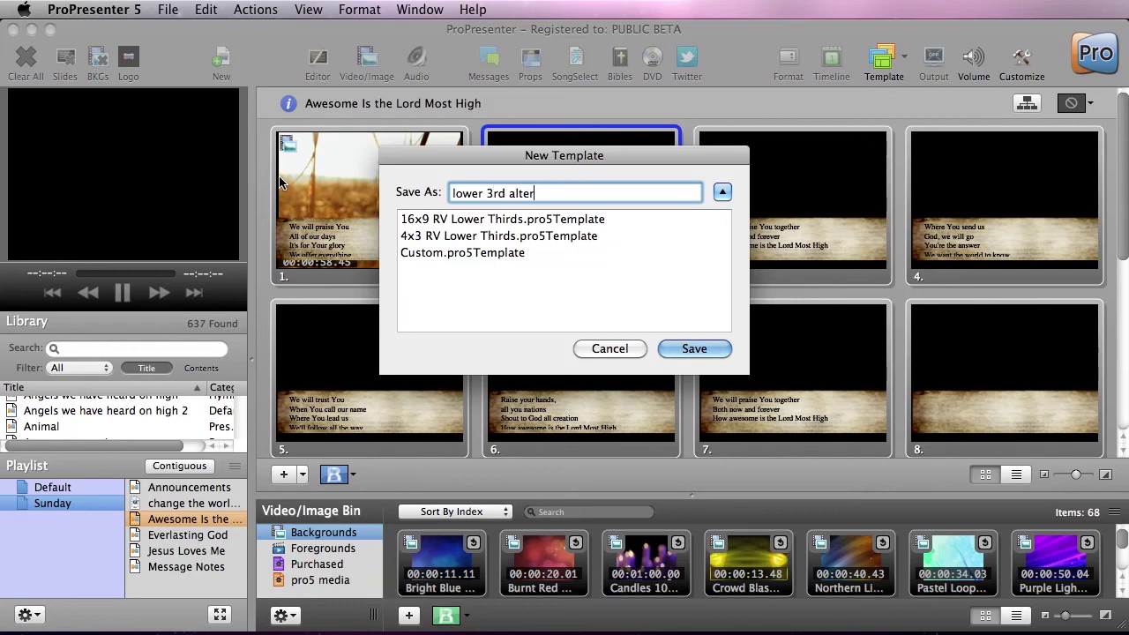
click(710, 352)
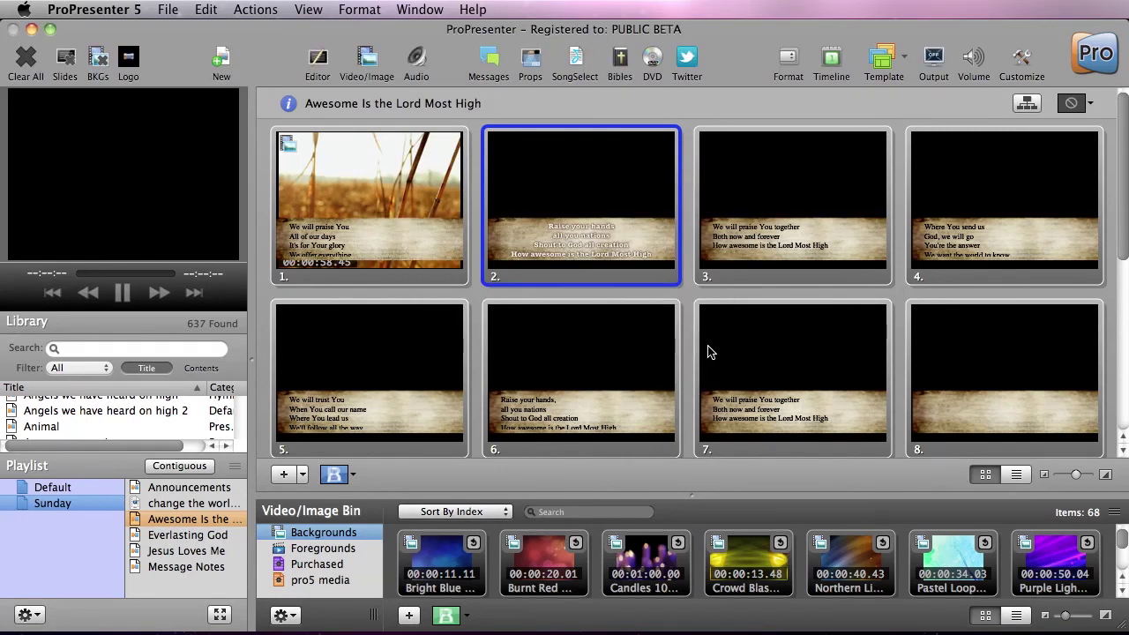
Step: Apply the lower 3rd altered template (Template 1) to slide 2
click(915, 72)
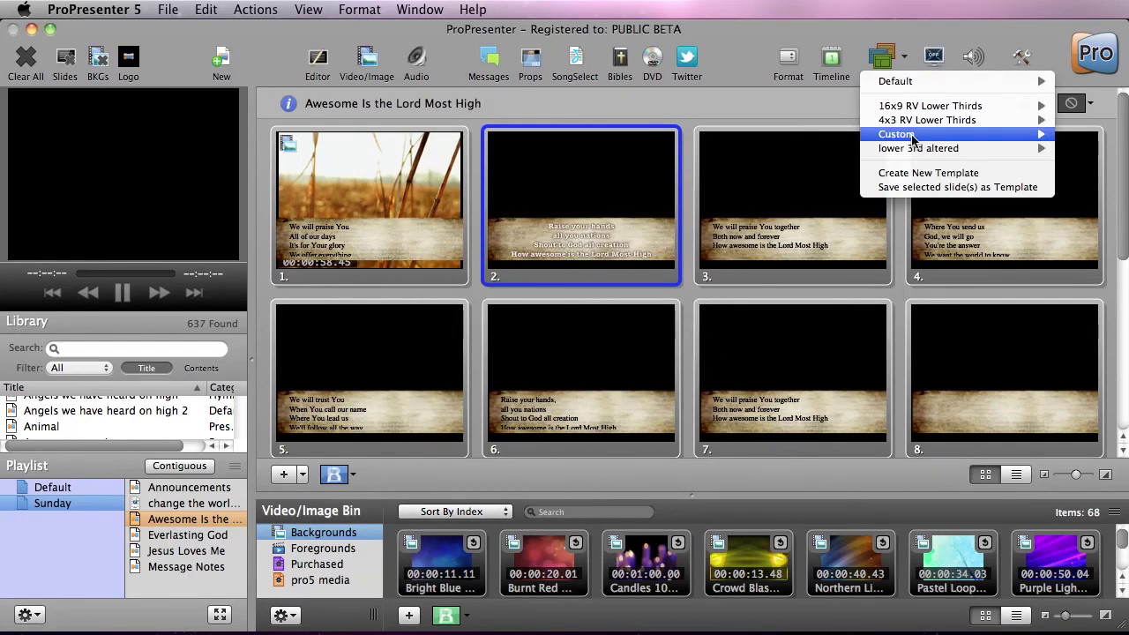
mouse_move(914, 149)
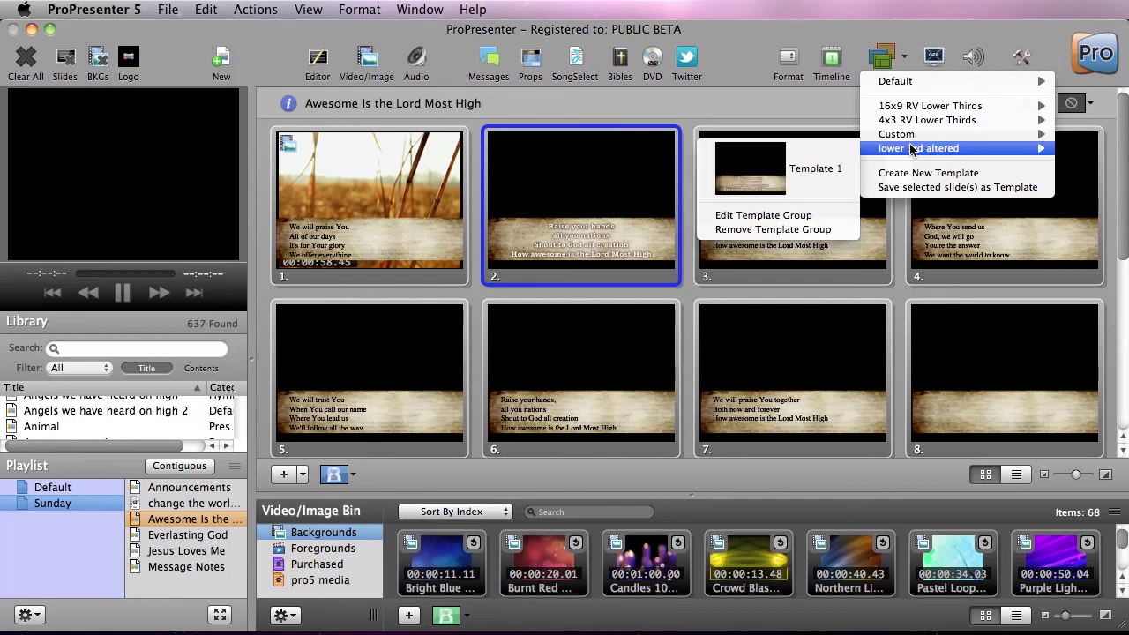
click(788, 175)
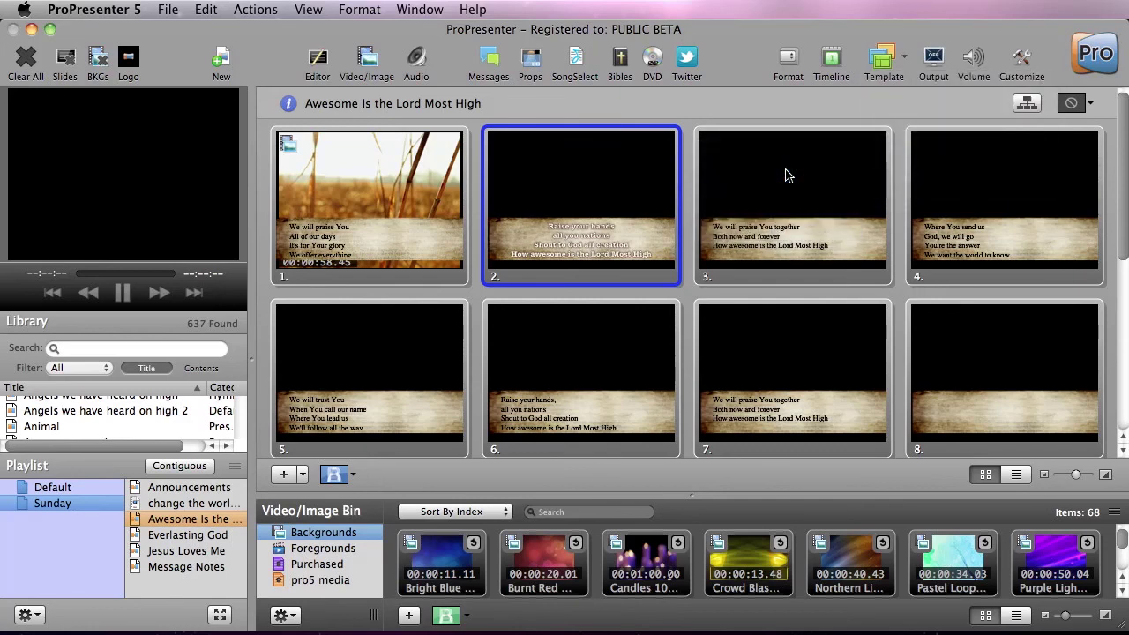
Step: With no slide selected, apply lower 3rd altered to all slides and review them
click(694, 293)
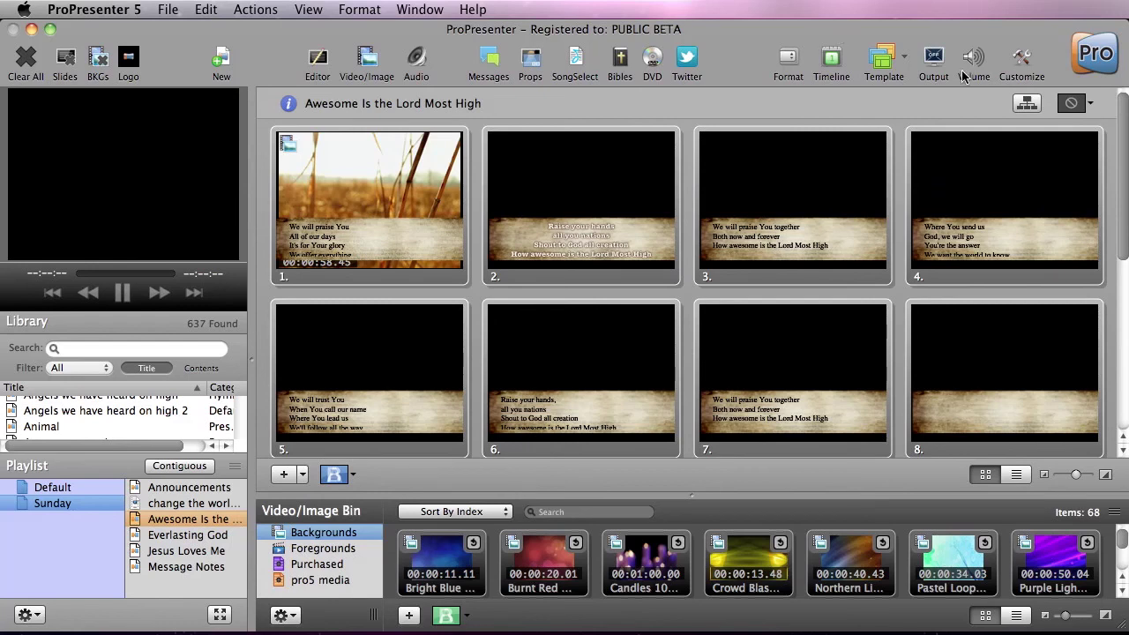
click(903, 69)
mouse_move(914, 147)
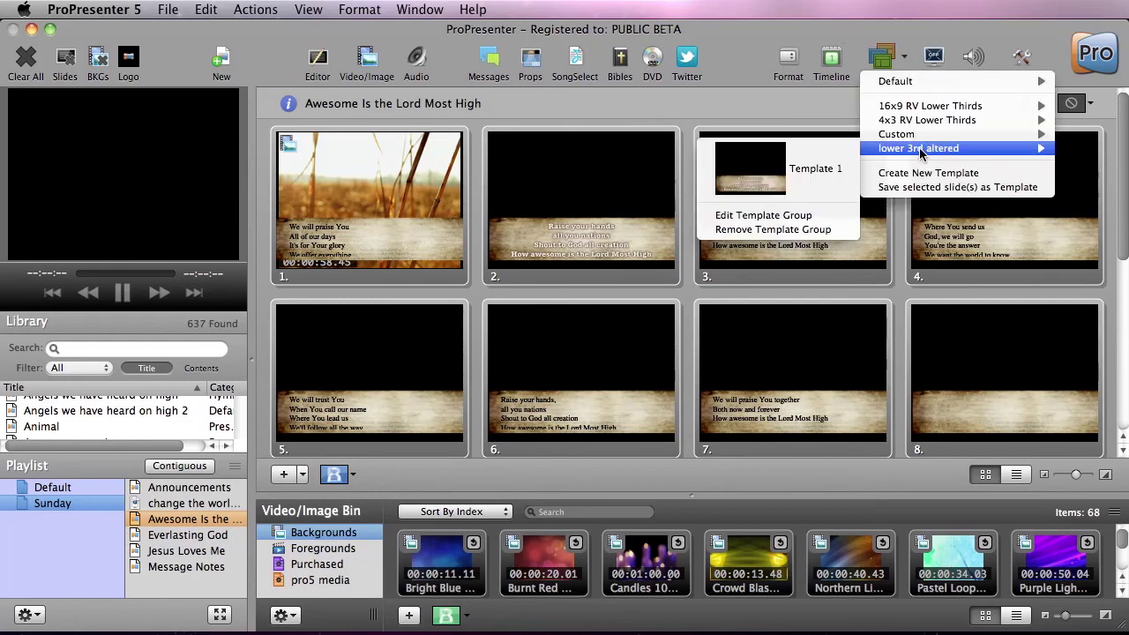
click(802, 166)
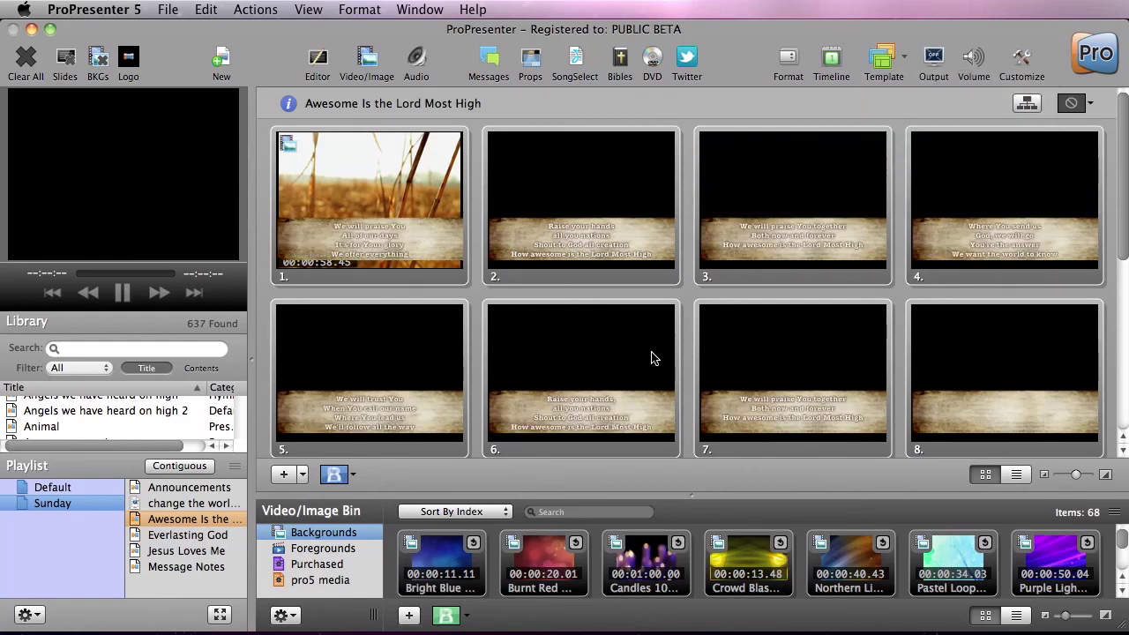
scroll(656, 356, down, 3)
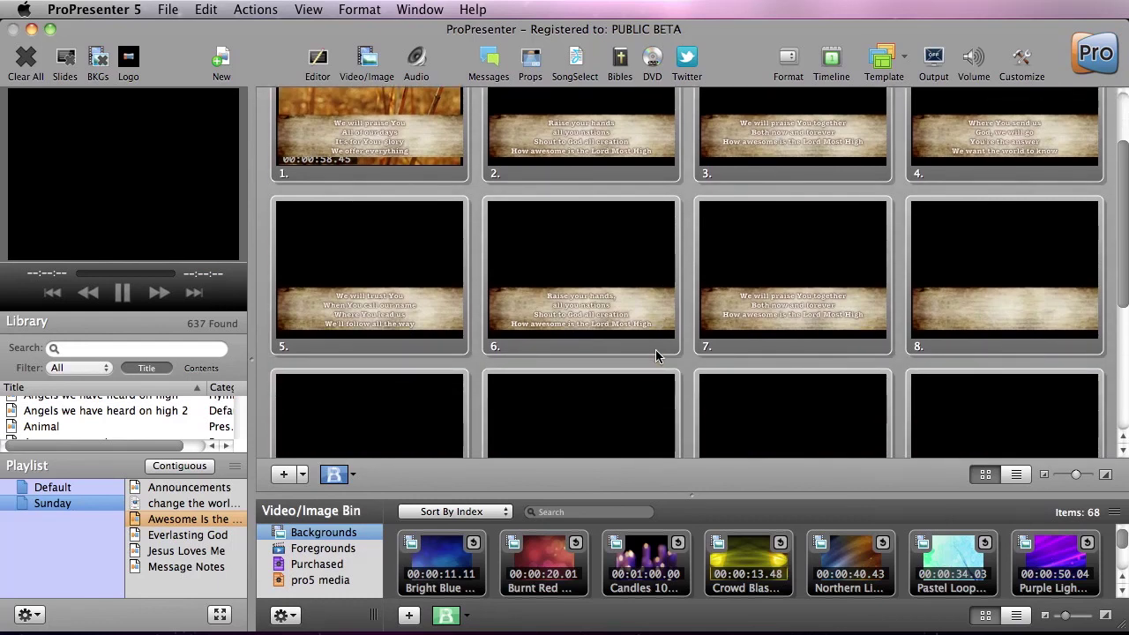
scroll(656, 357, up, 3)
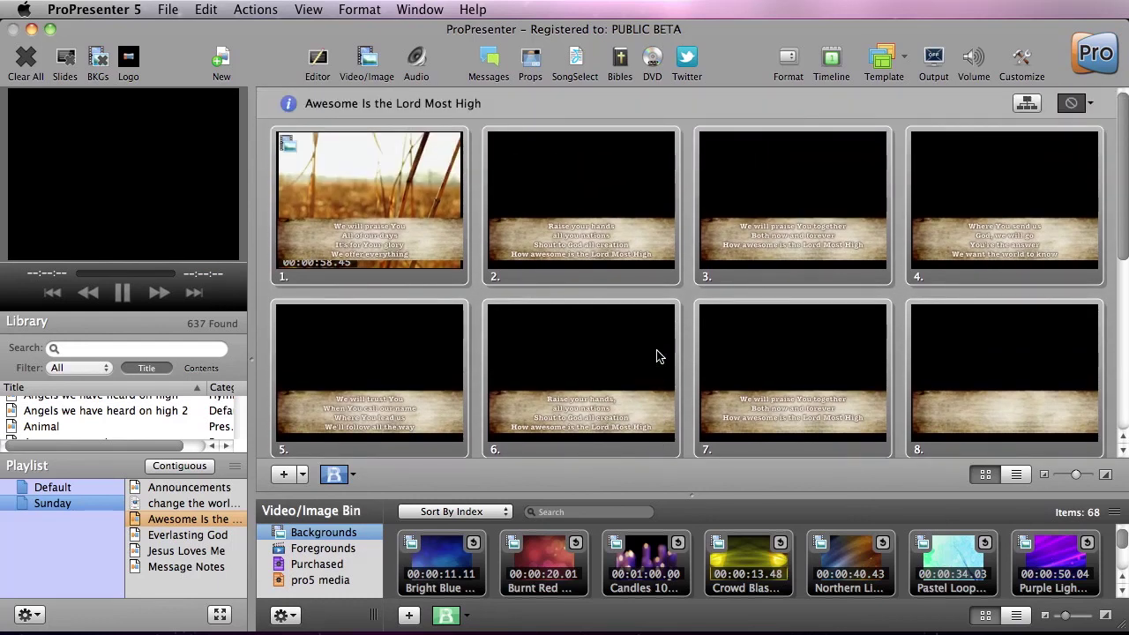